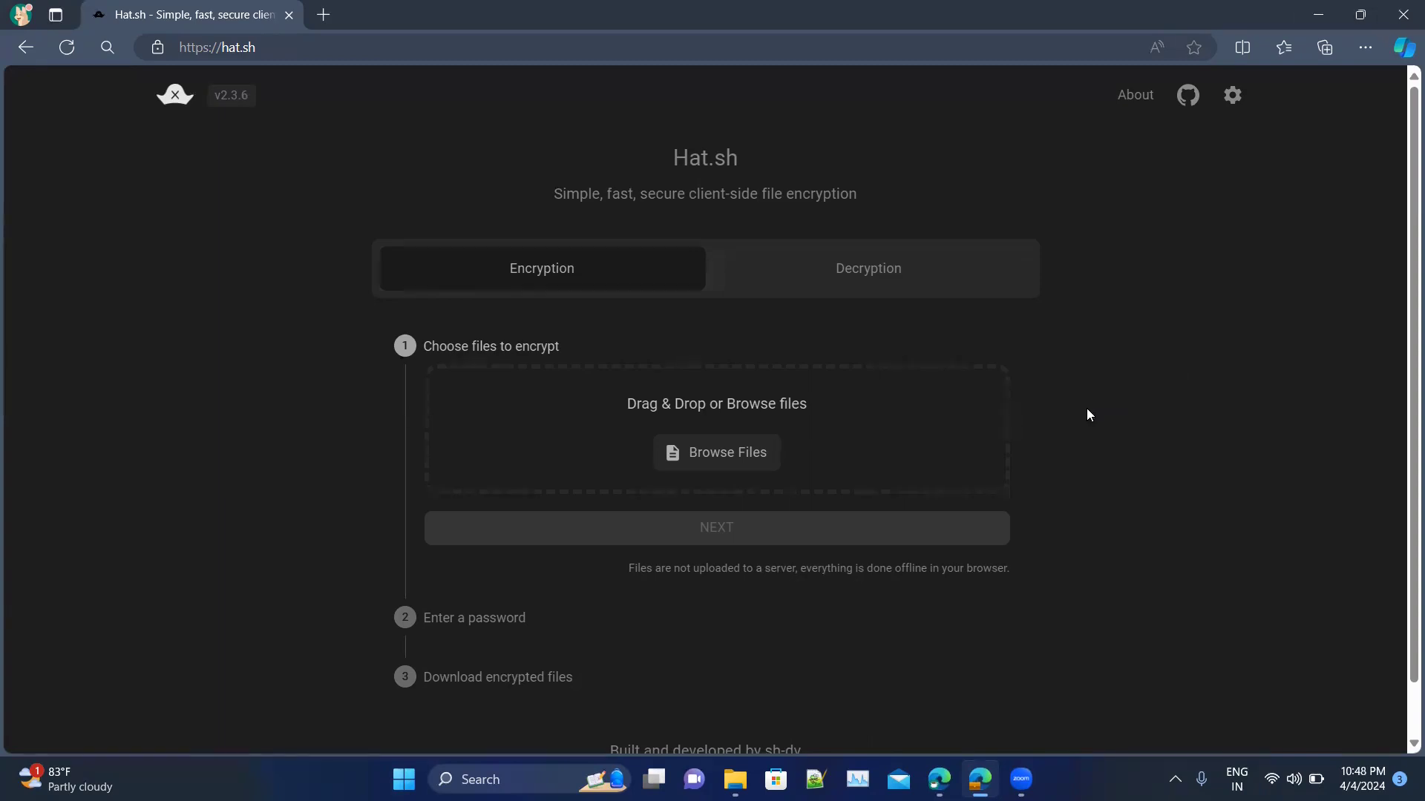
# Switch to File Explorer and view the contents of New Text Document.txt in the De En folder, closing it after reading
pyautogui.click(735, 779)
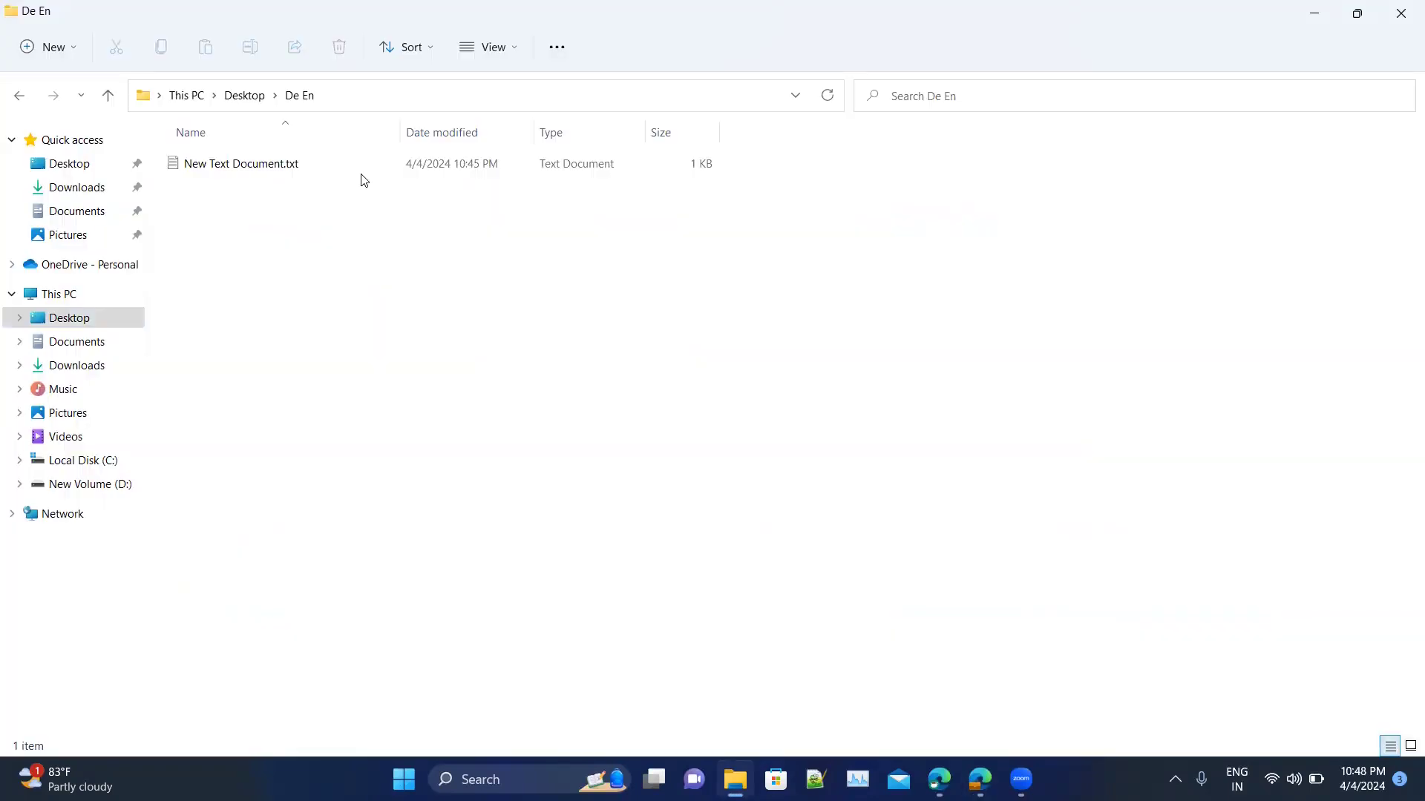
pyautogui.click(330, 164)
pyautogui.doubleClick(328, 164)
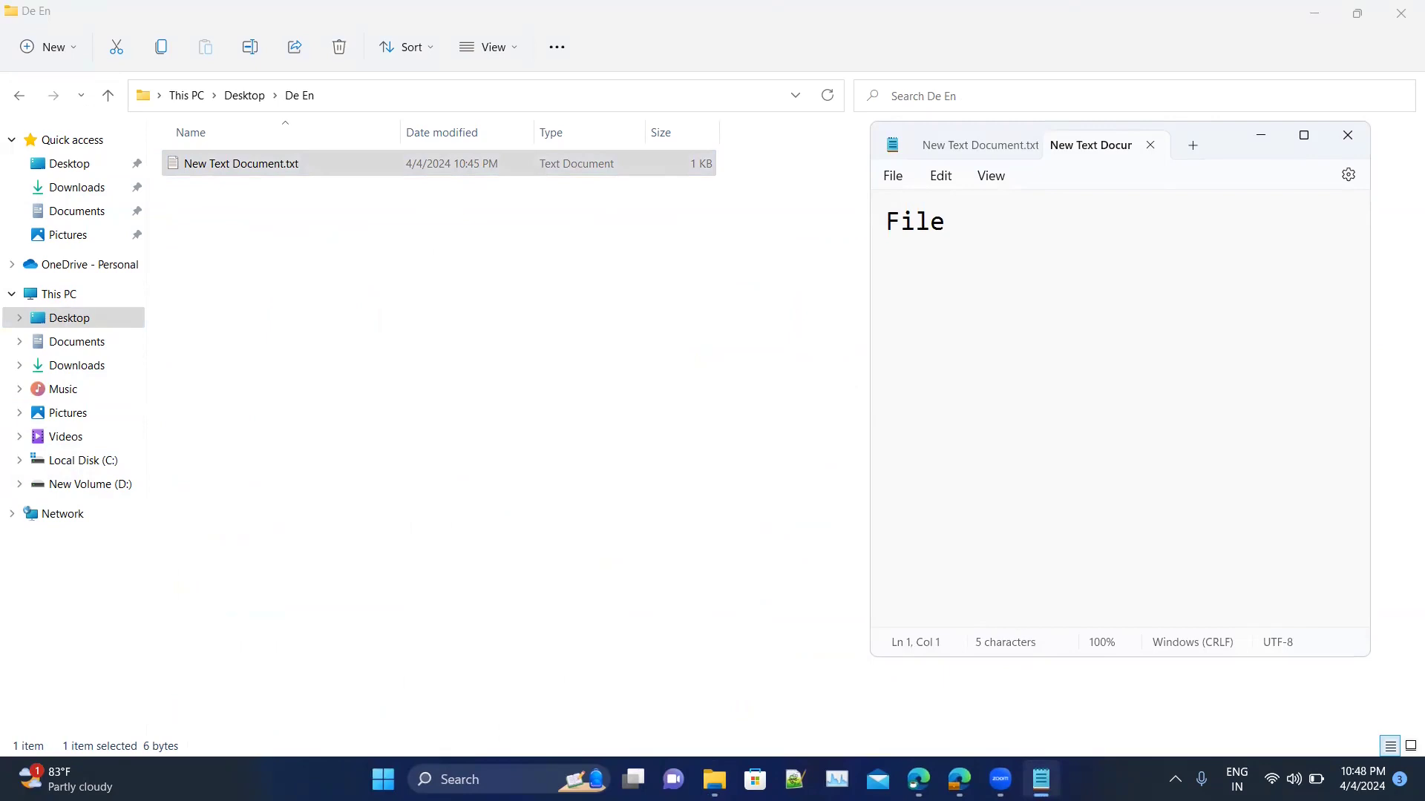
pyautogui.click(1347, 136)
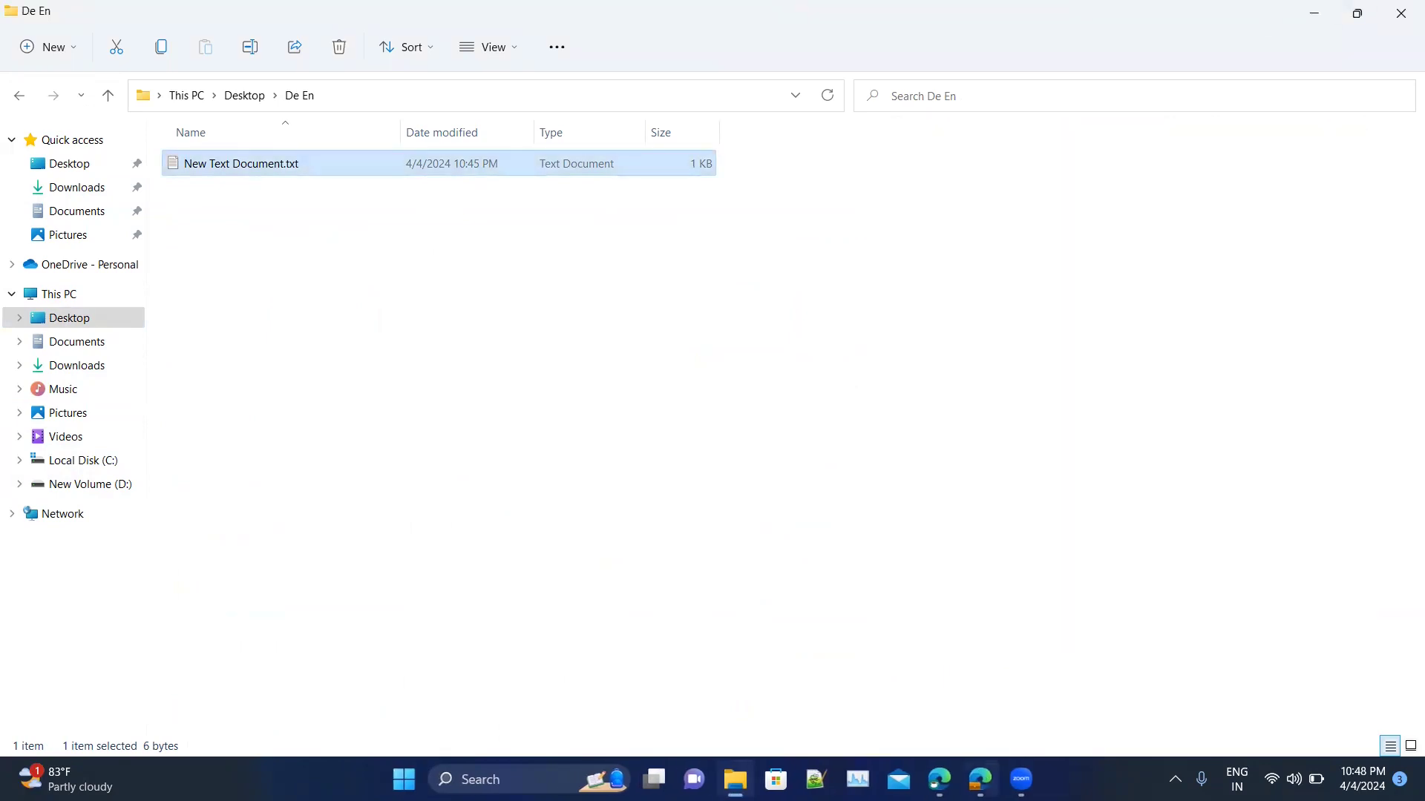
# Return to Hat.sh in the browser, load New Text Document.txt for encryption and continue to the password stage
pyautogui.click(980, 779)
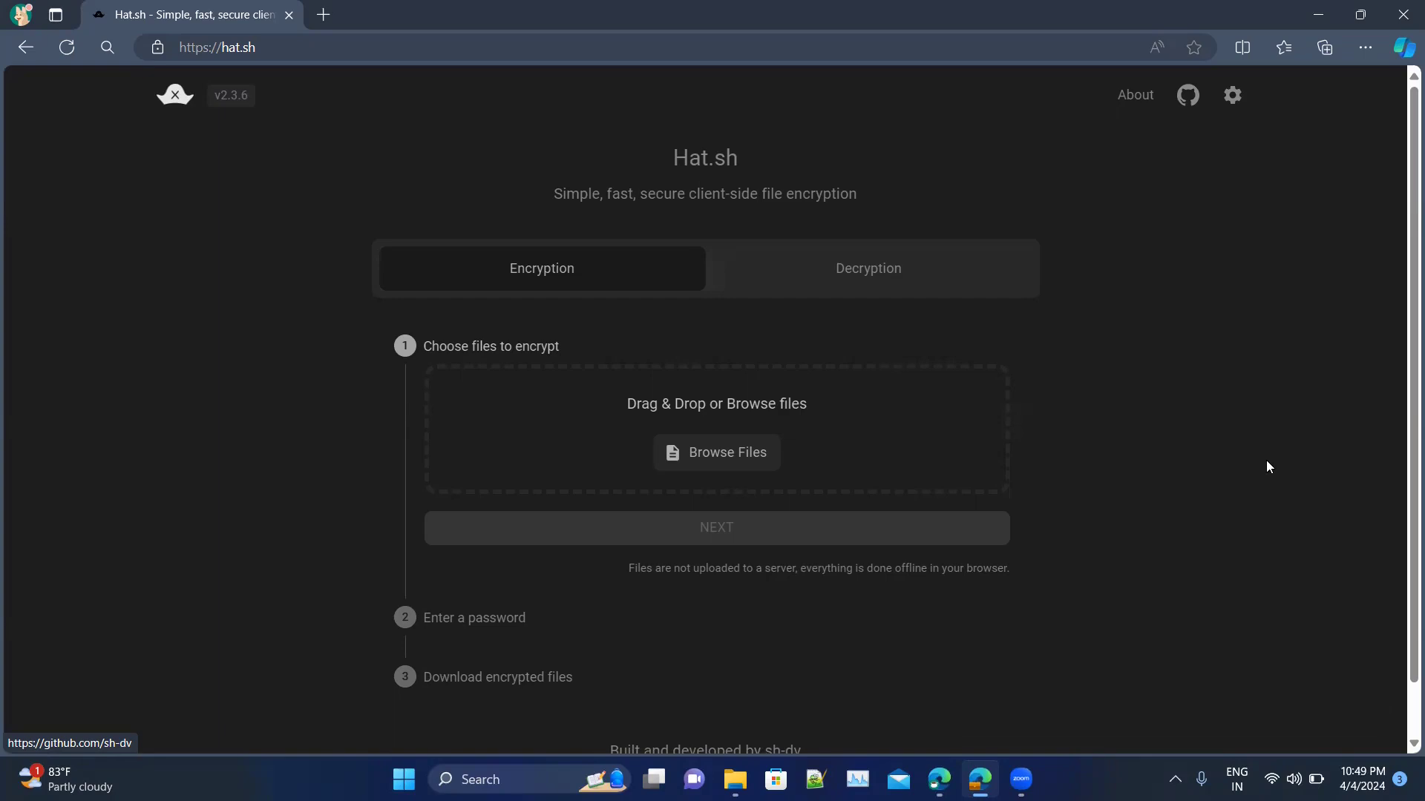
pyautogui.click(754, 454)
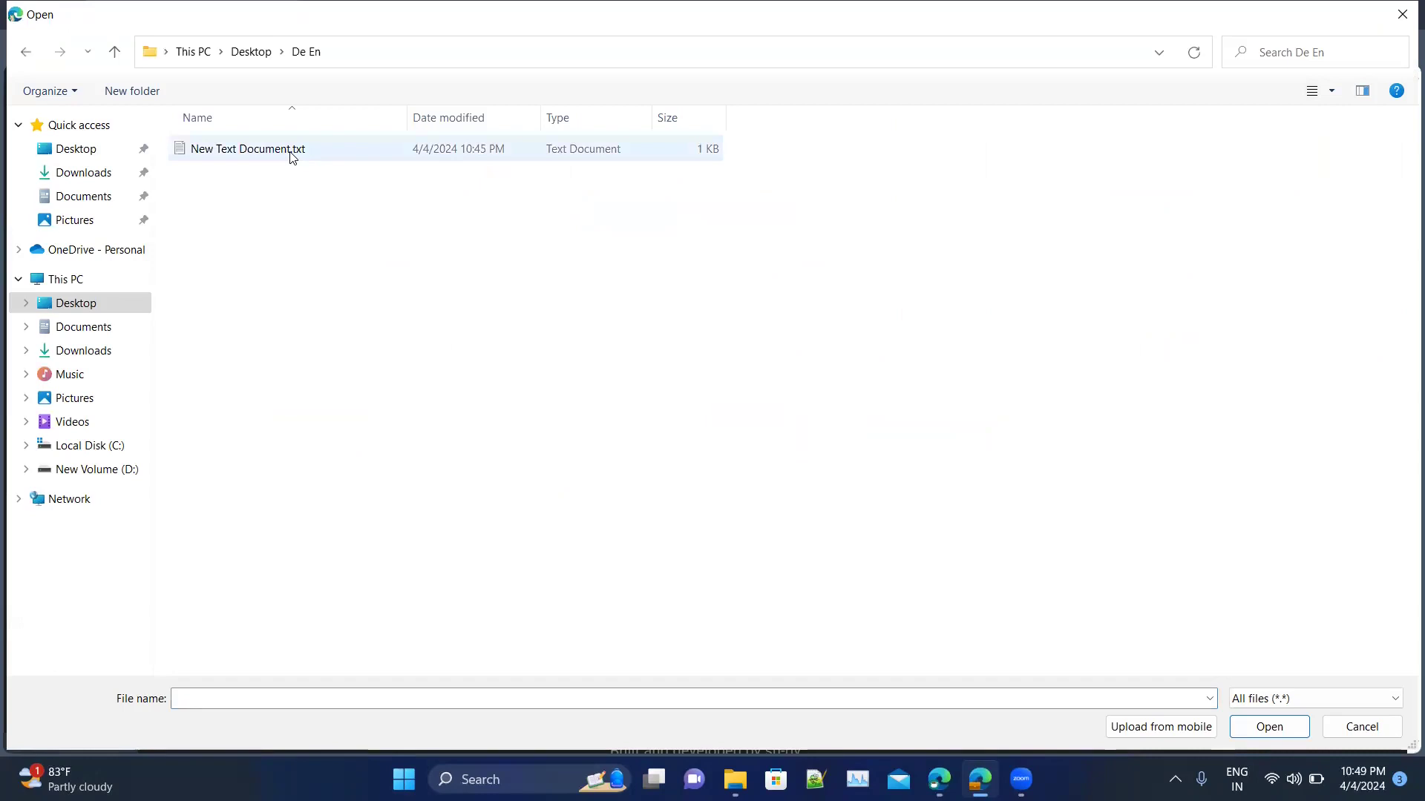
pyautogui.click(292, 154)
pyautogui.click(1249, 730)
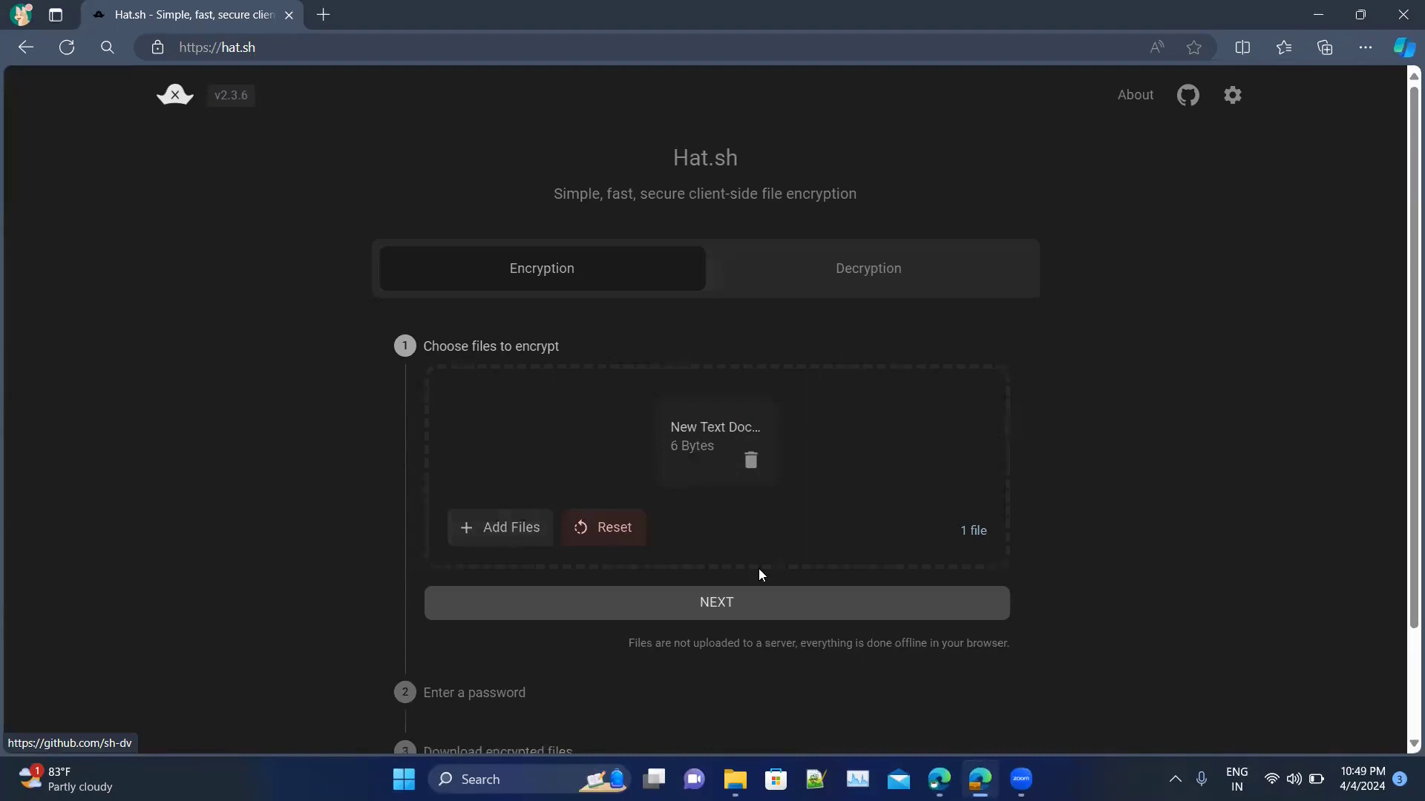
pyautogui.scroll(-2, 1168, 412)
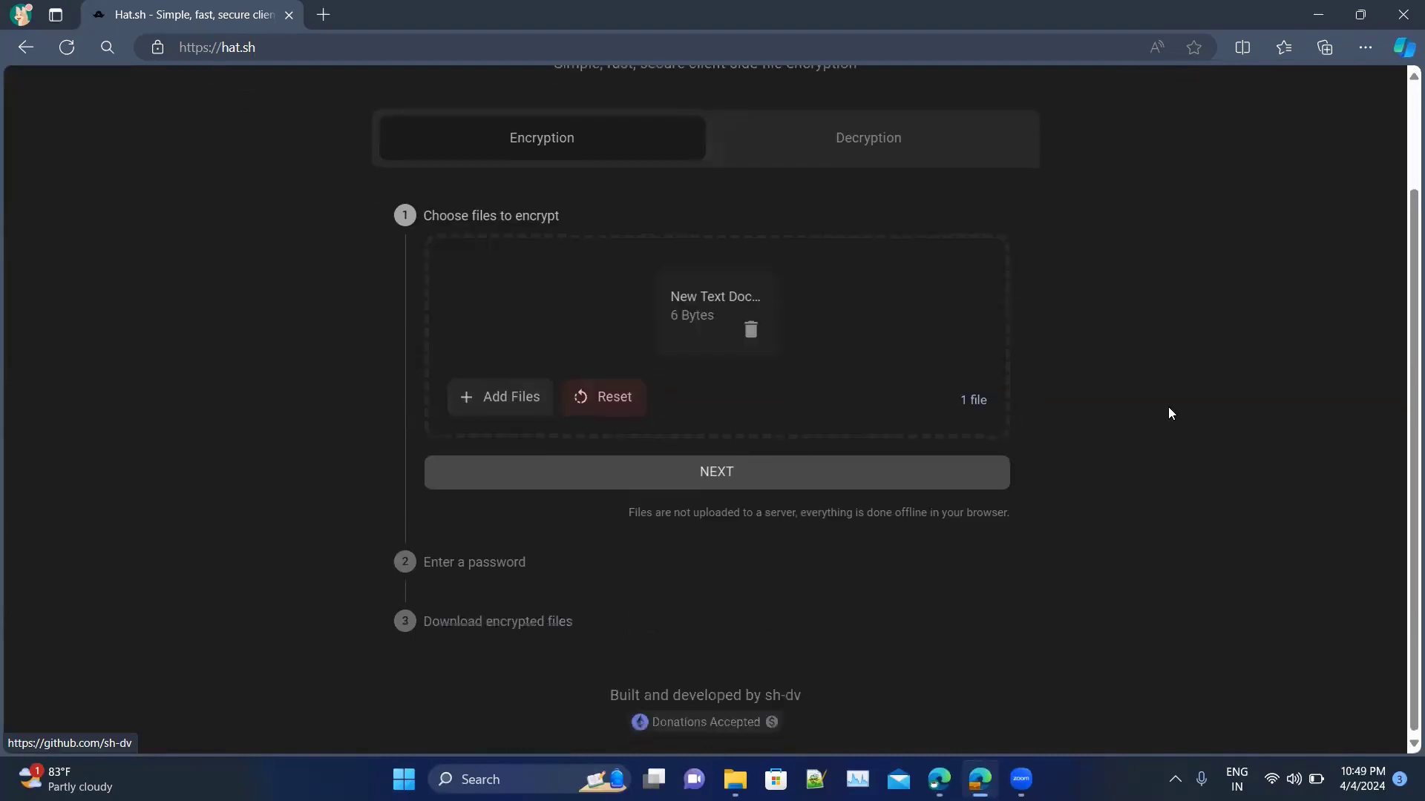
pyautogui.click(681, 476)
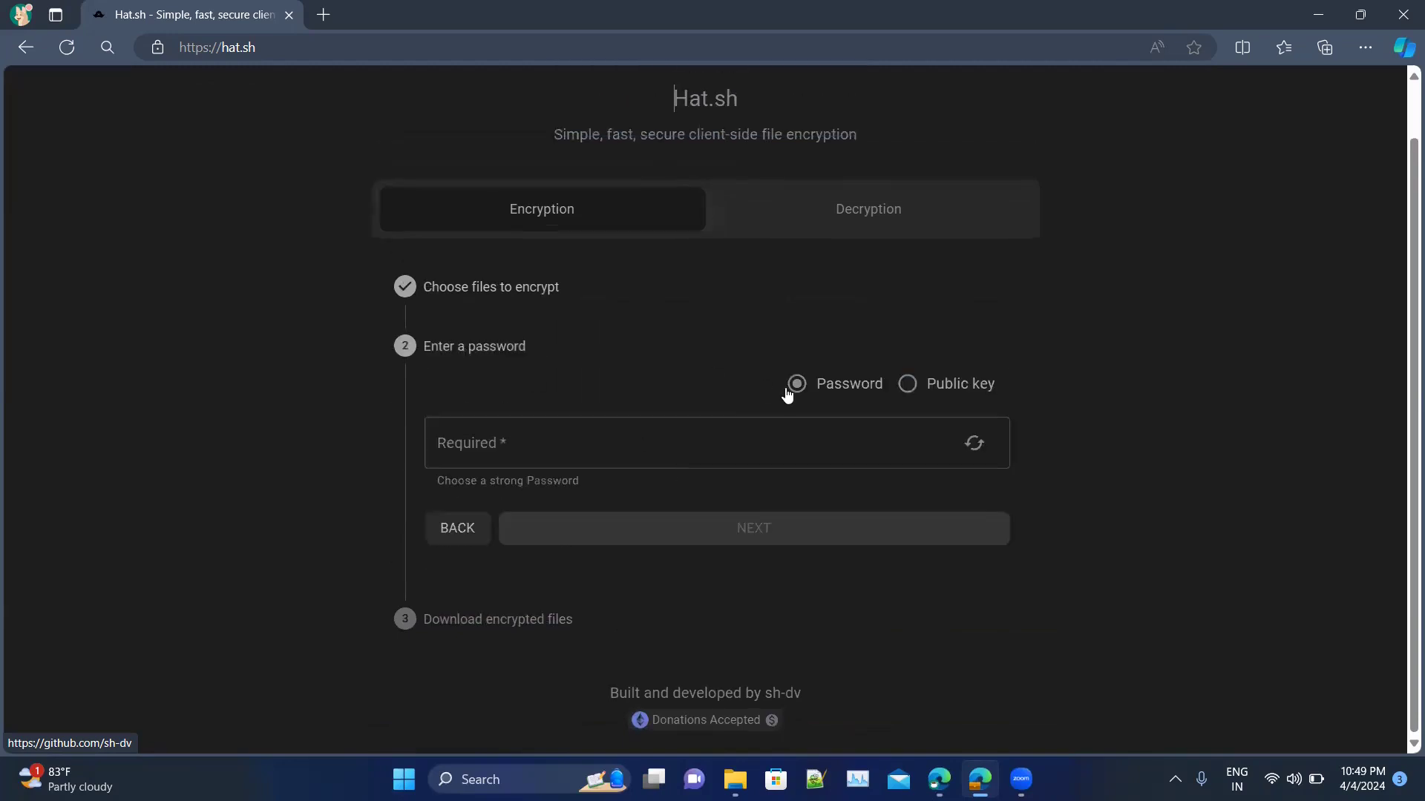
# View the public key option, return to password protection and generate a strong password in the required password field
pyautogui.click(906, 383)
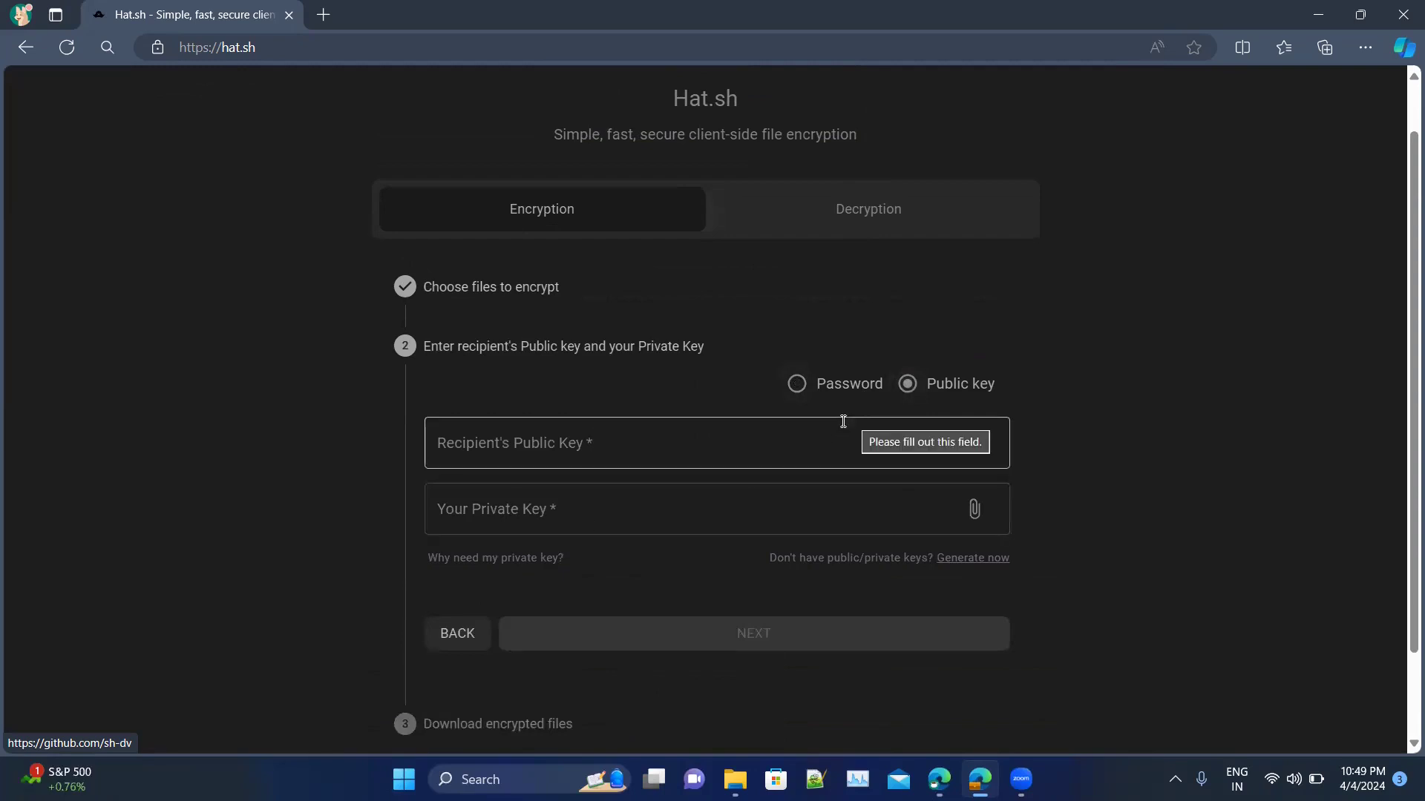
pyautogui.click(797, 384)
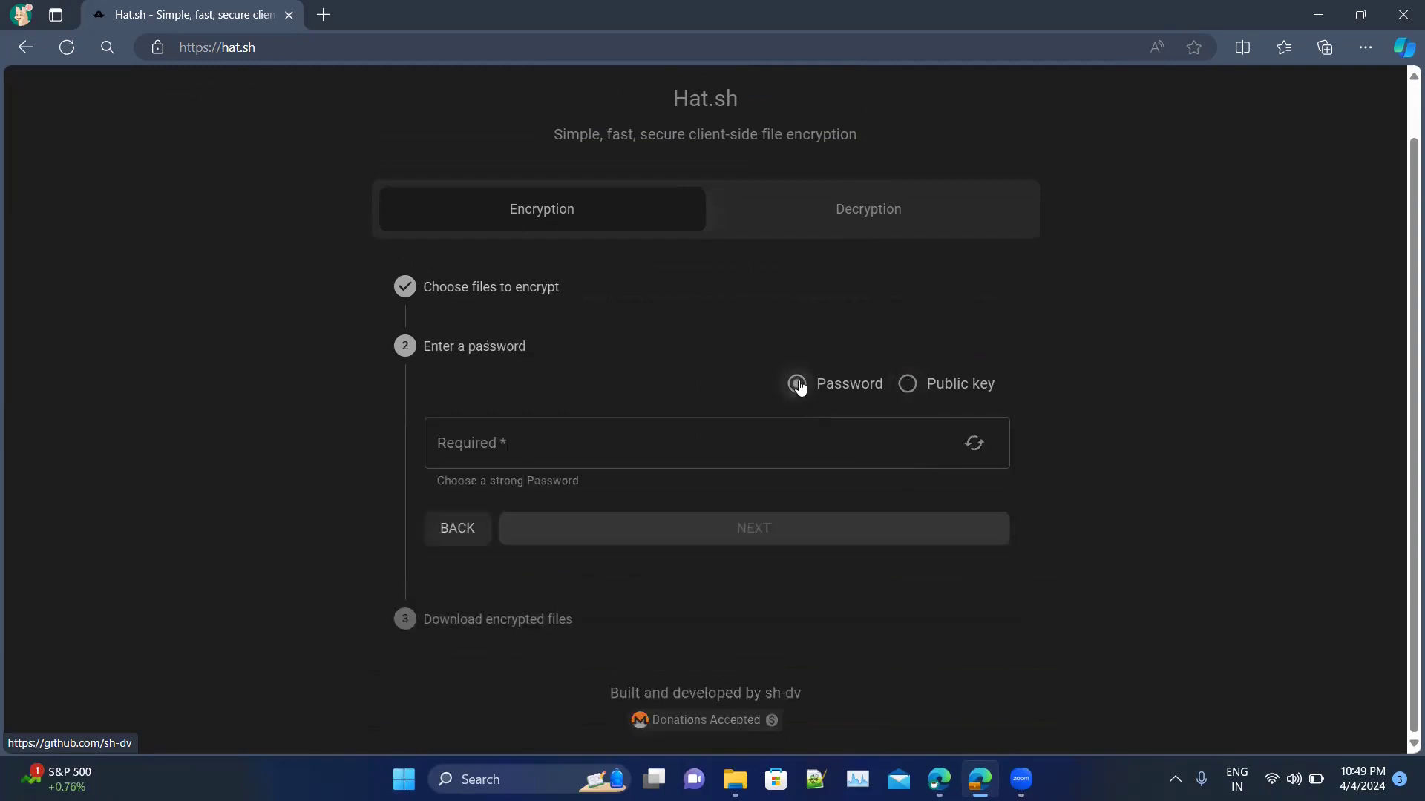
pyautogui.click(681, 420)
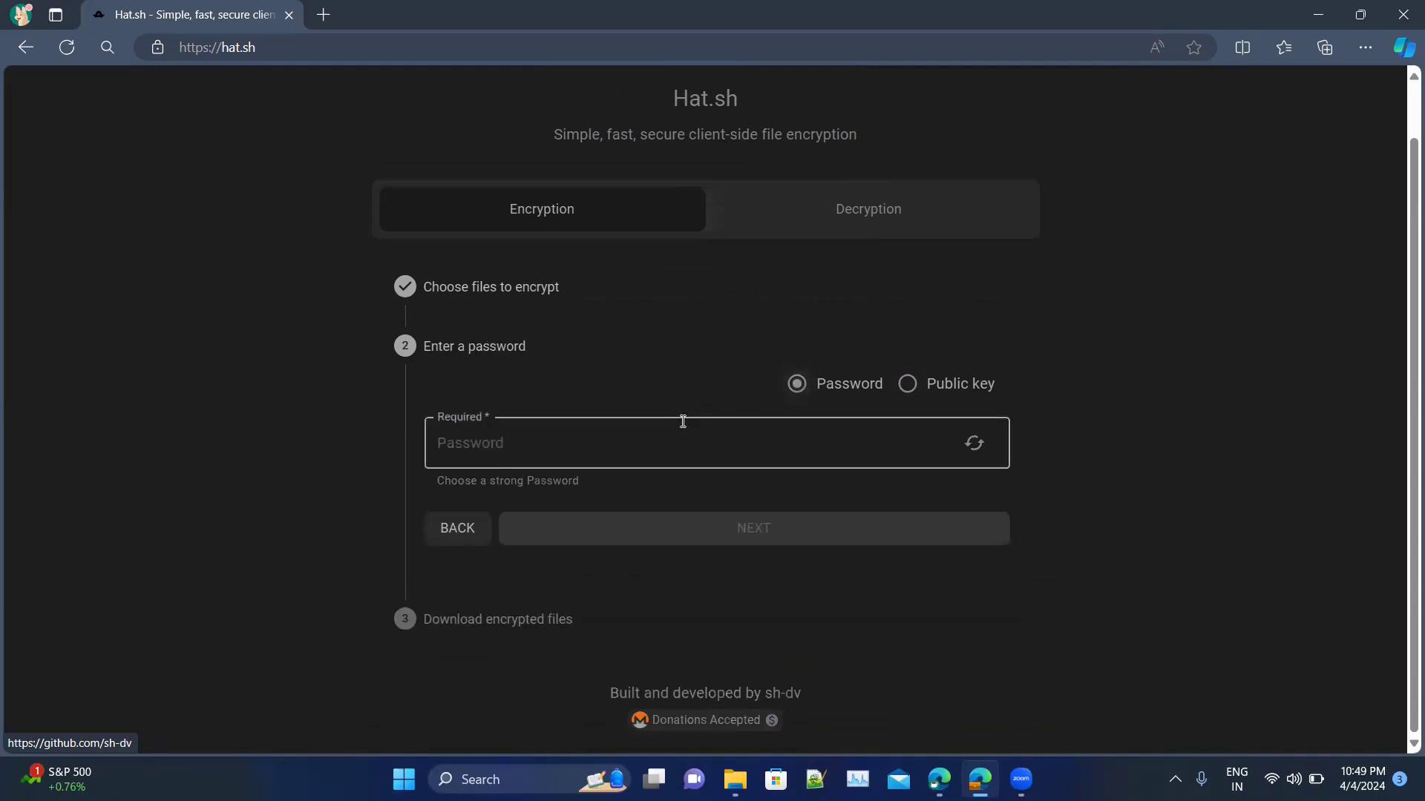
pyautogui.click(977, 449)
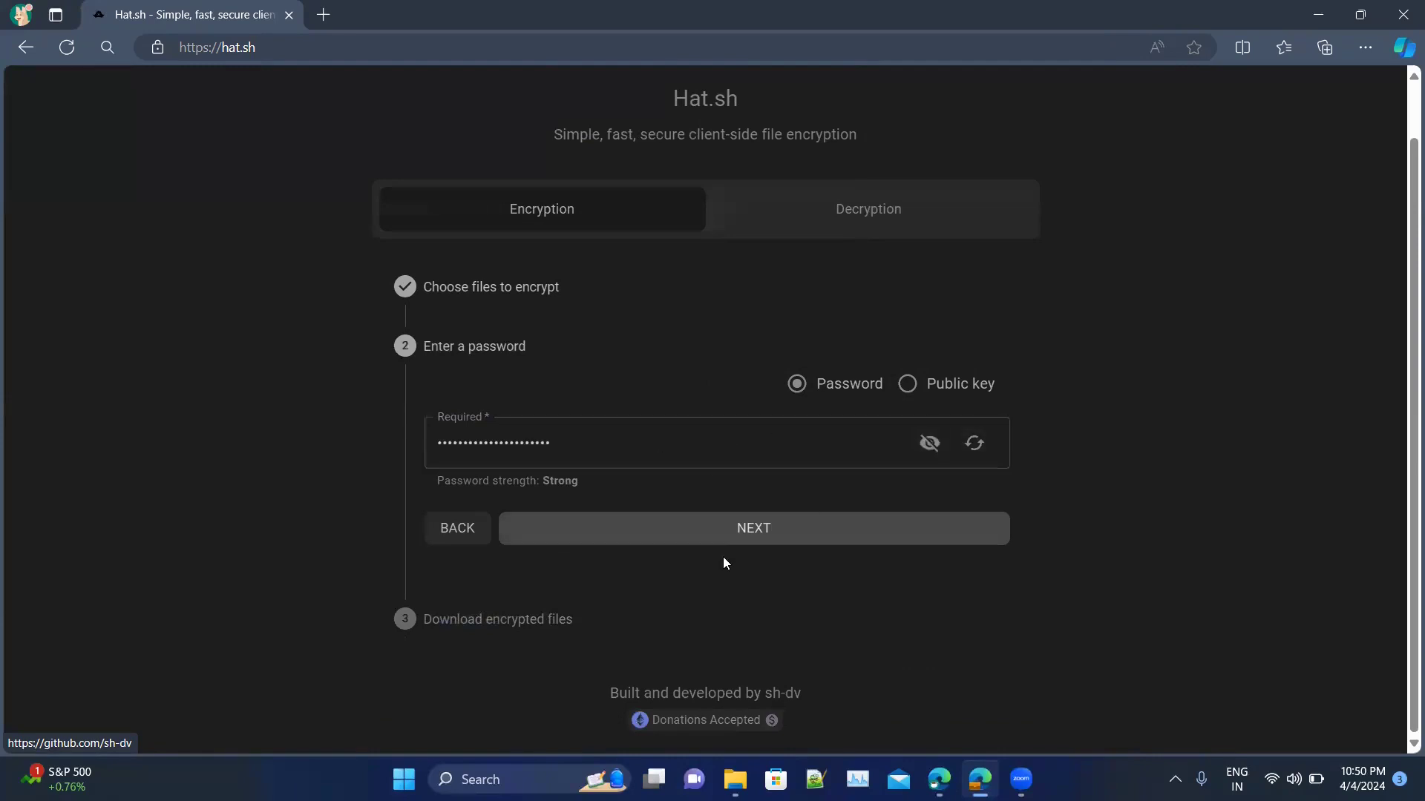
# Proceed with the encryption, download the encrypted file and copy its password
pyautogui.click(709, 540)
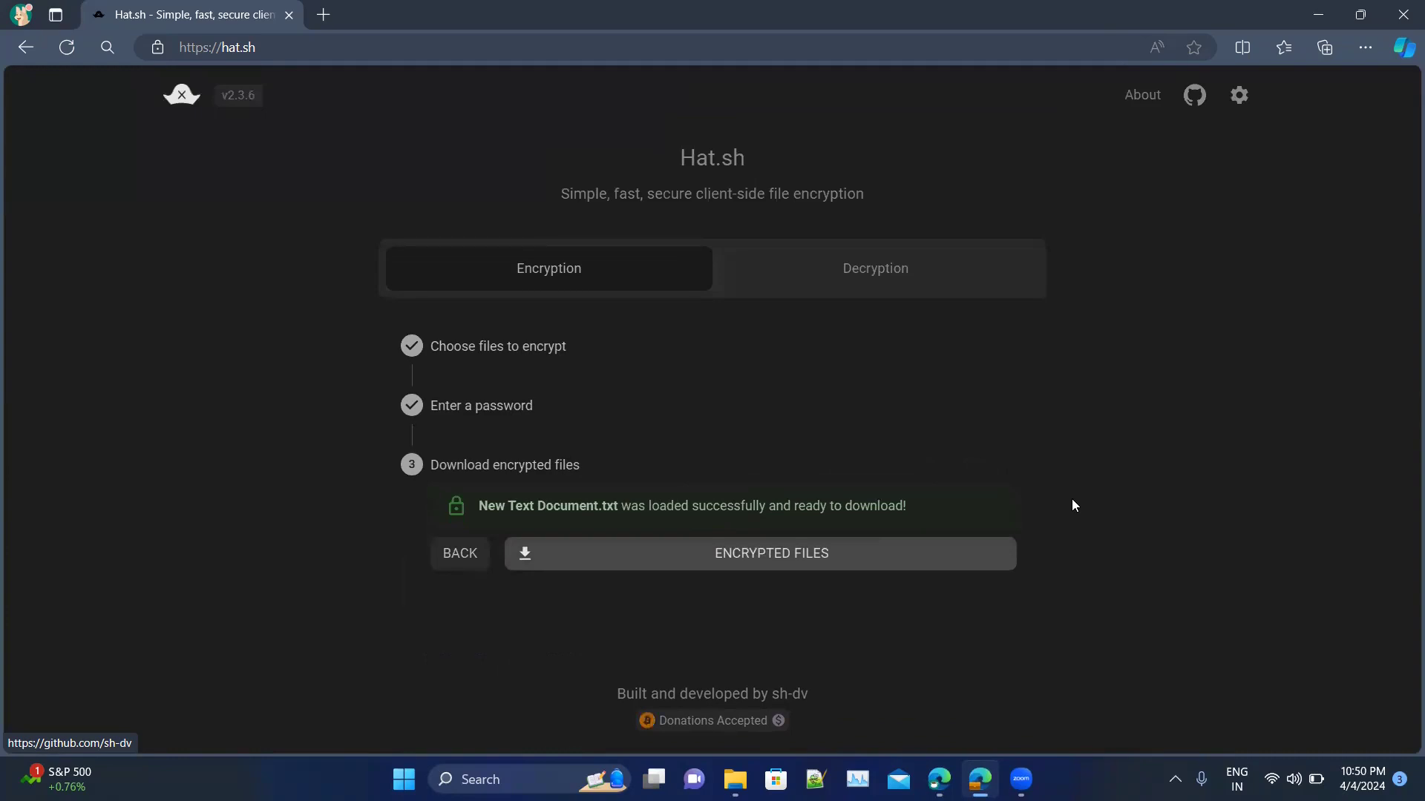
pyautogui.click(627, 552)
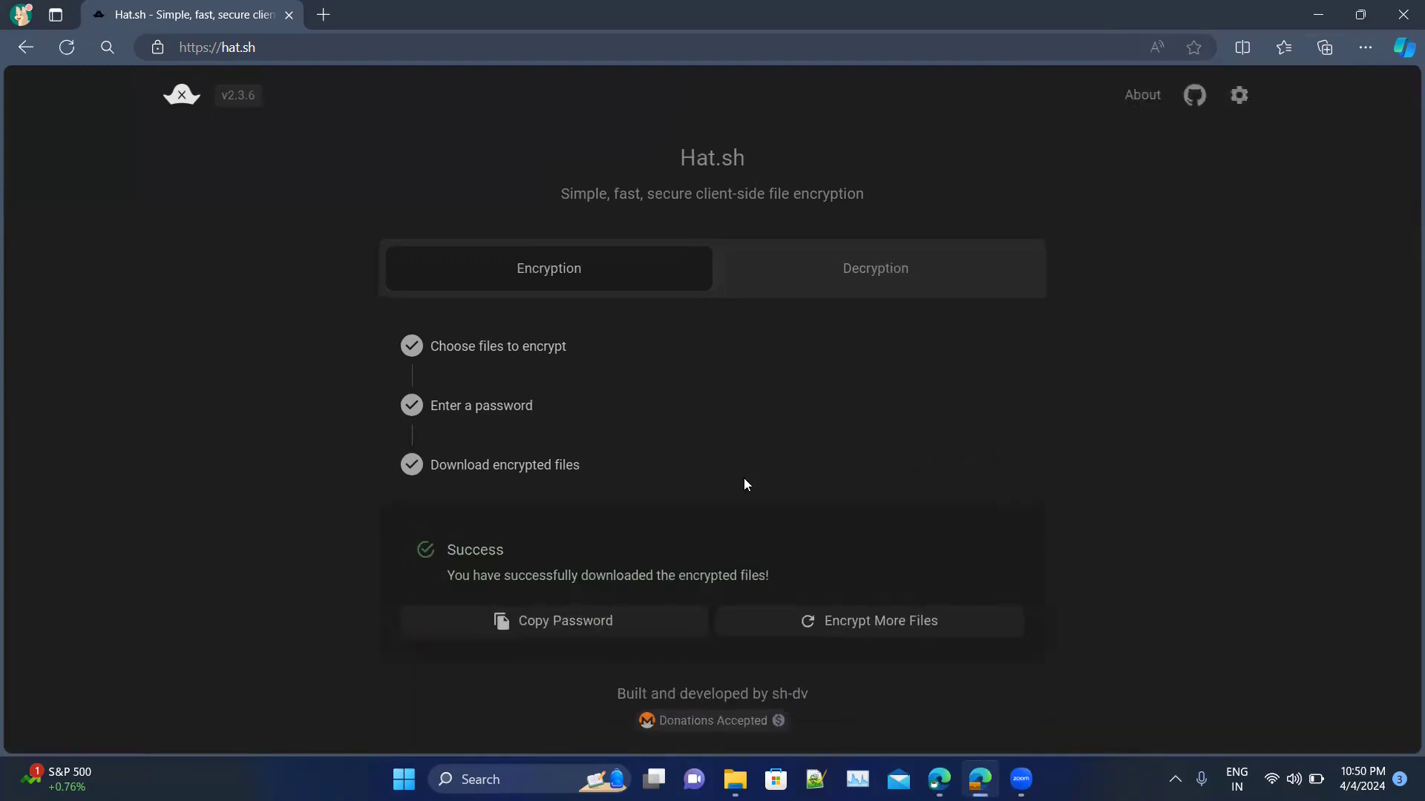
pyautogui.click(563, 625)
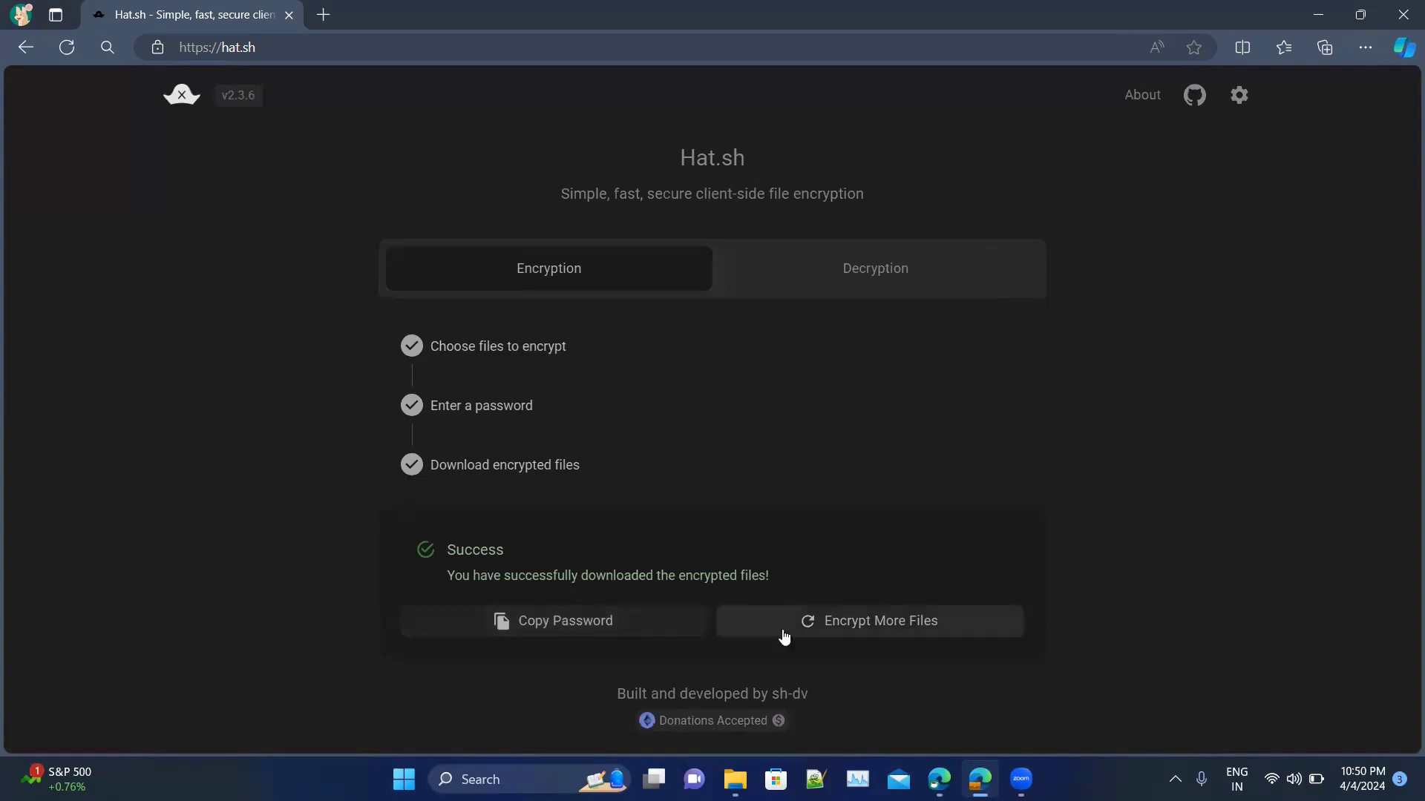
# Switch to File Explorer and check the De En folder for the encrypted New Text Document.txt.enc
pyautogui.click(735, 779)
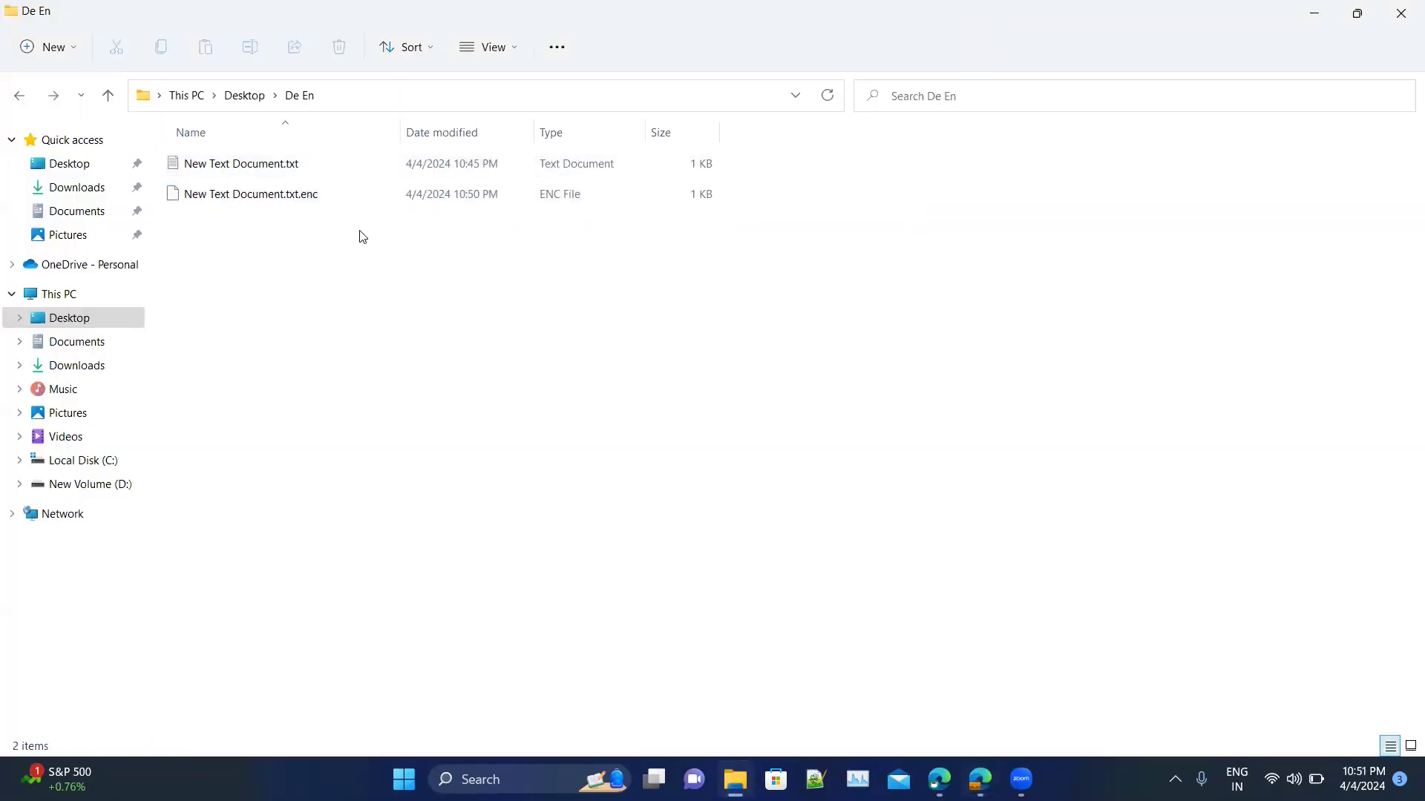
pyautogui.click(335, 194)
pyautogui.click(702, 313)
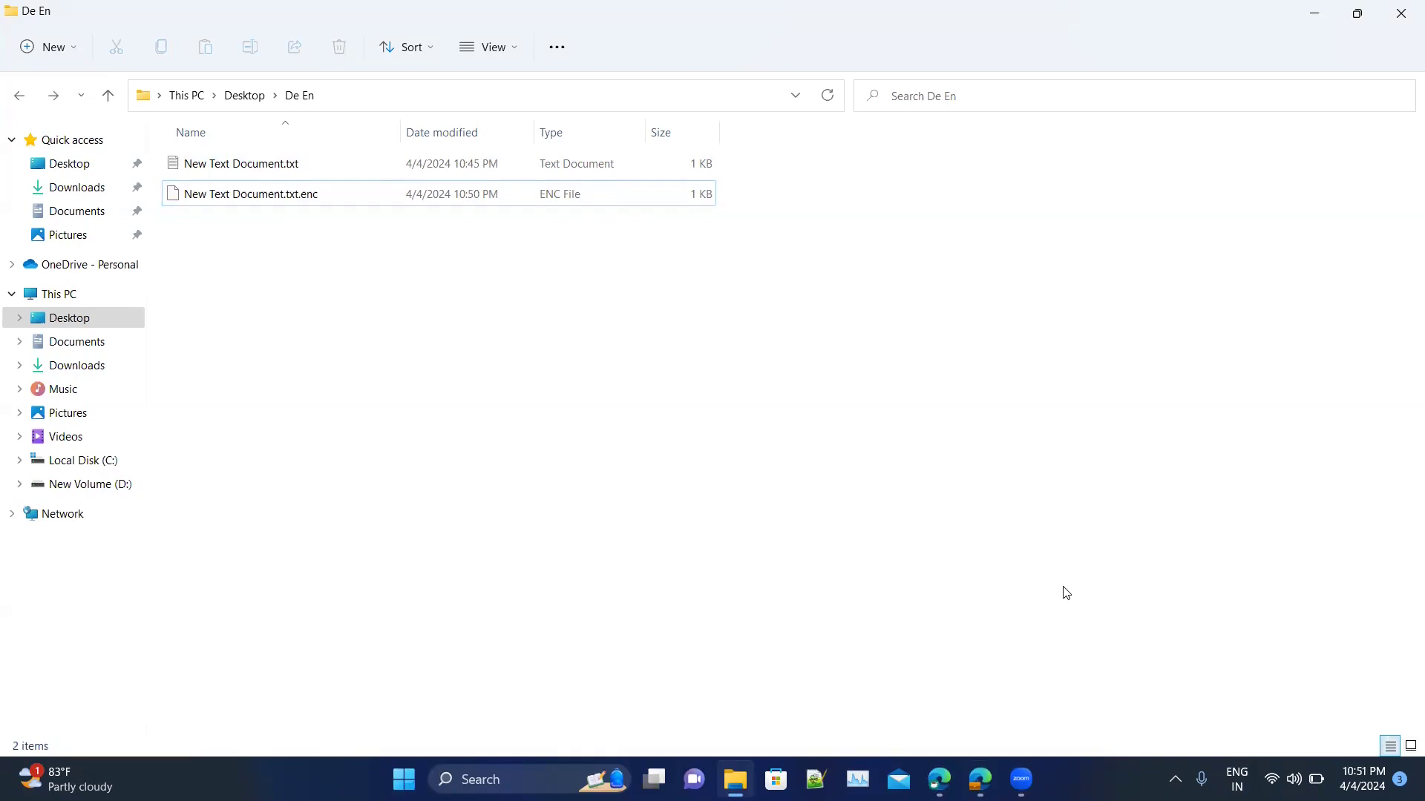
# Return to Hat.sh in the browser, load New Text Document.txt.enc for decryption and continue to the password stage
pyautogui.click(980, 779)
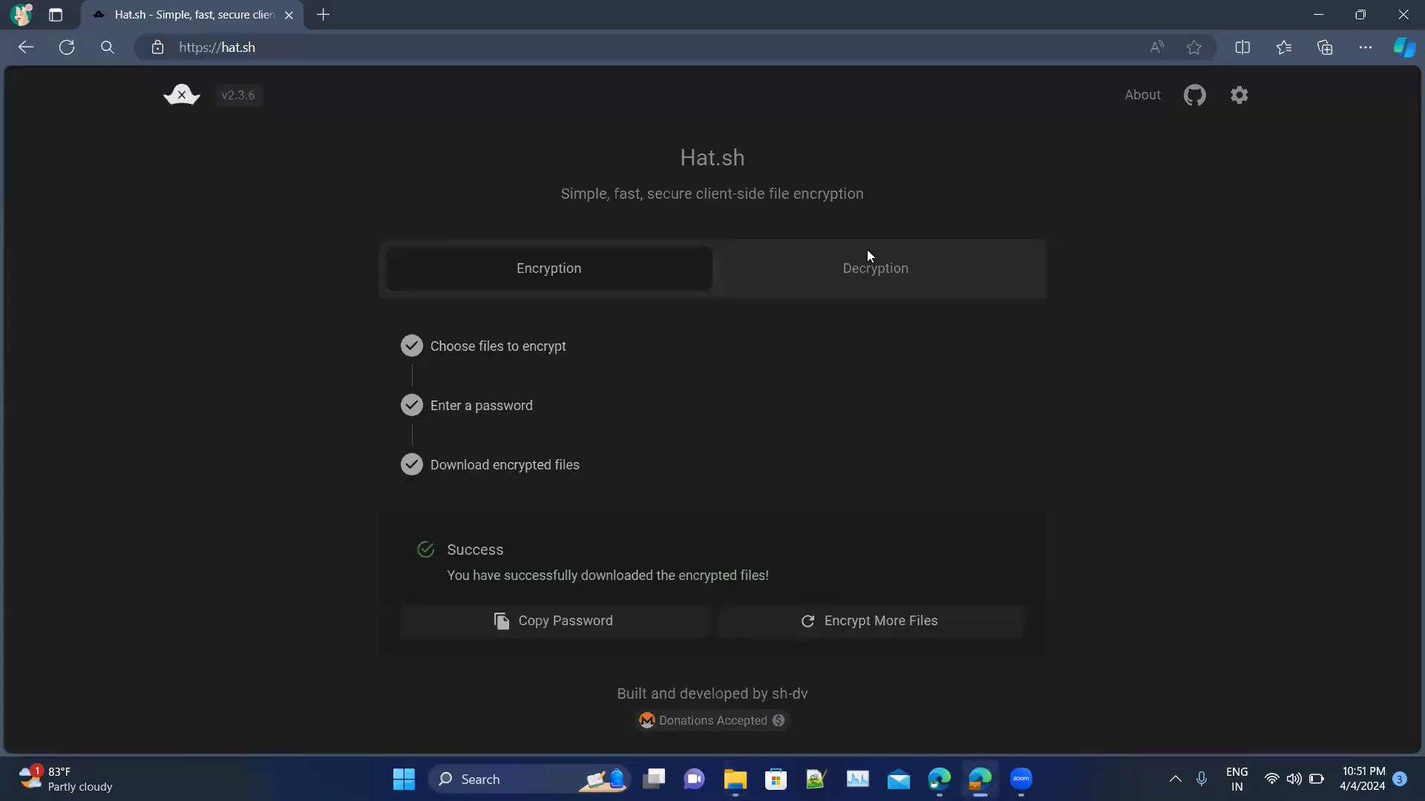
pyautogui.click(860, 272)
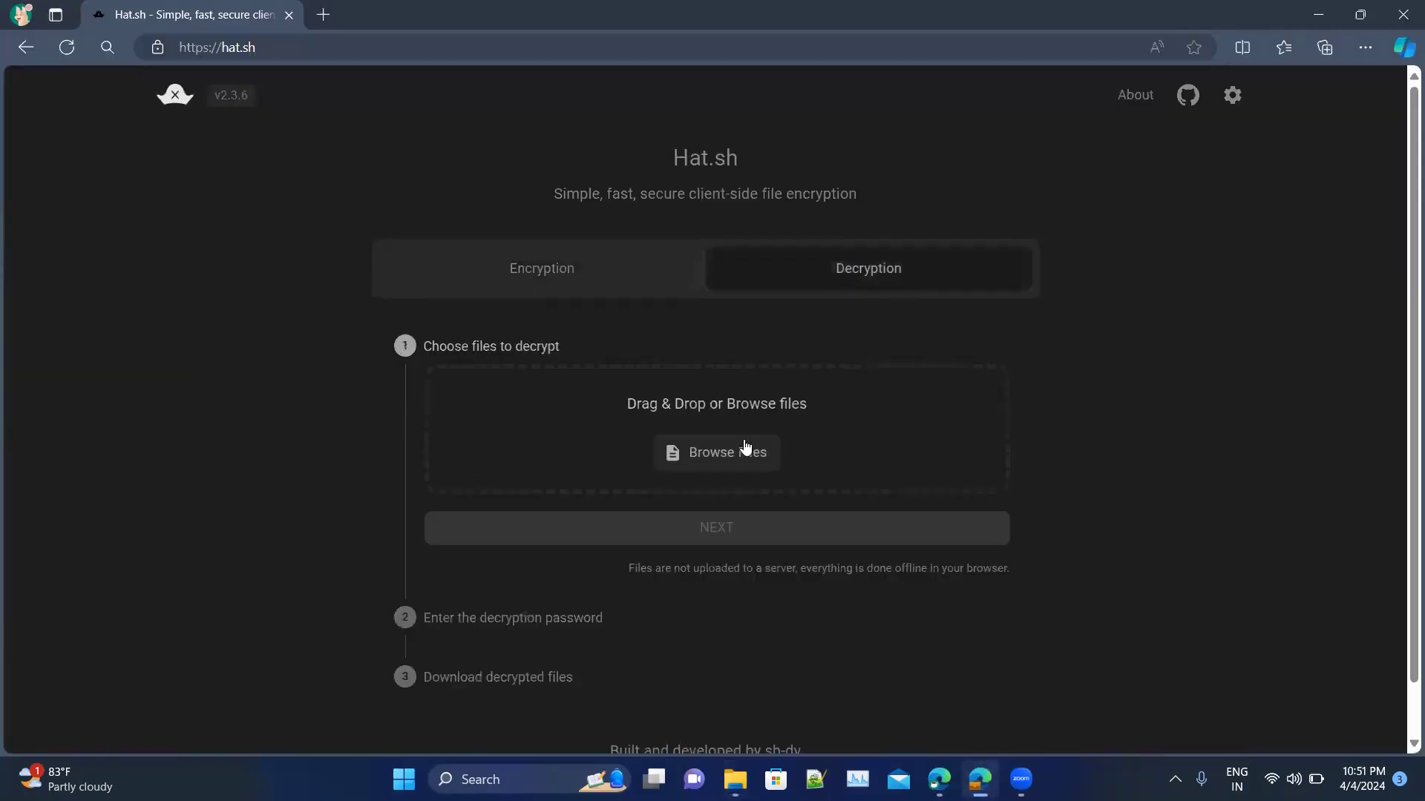
pyautogui.click(730, 458)
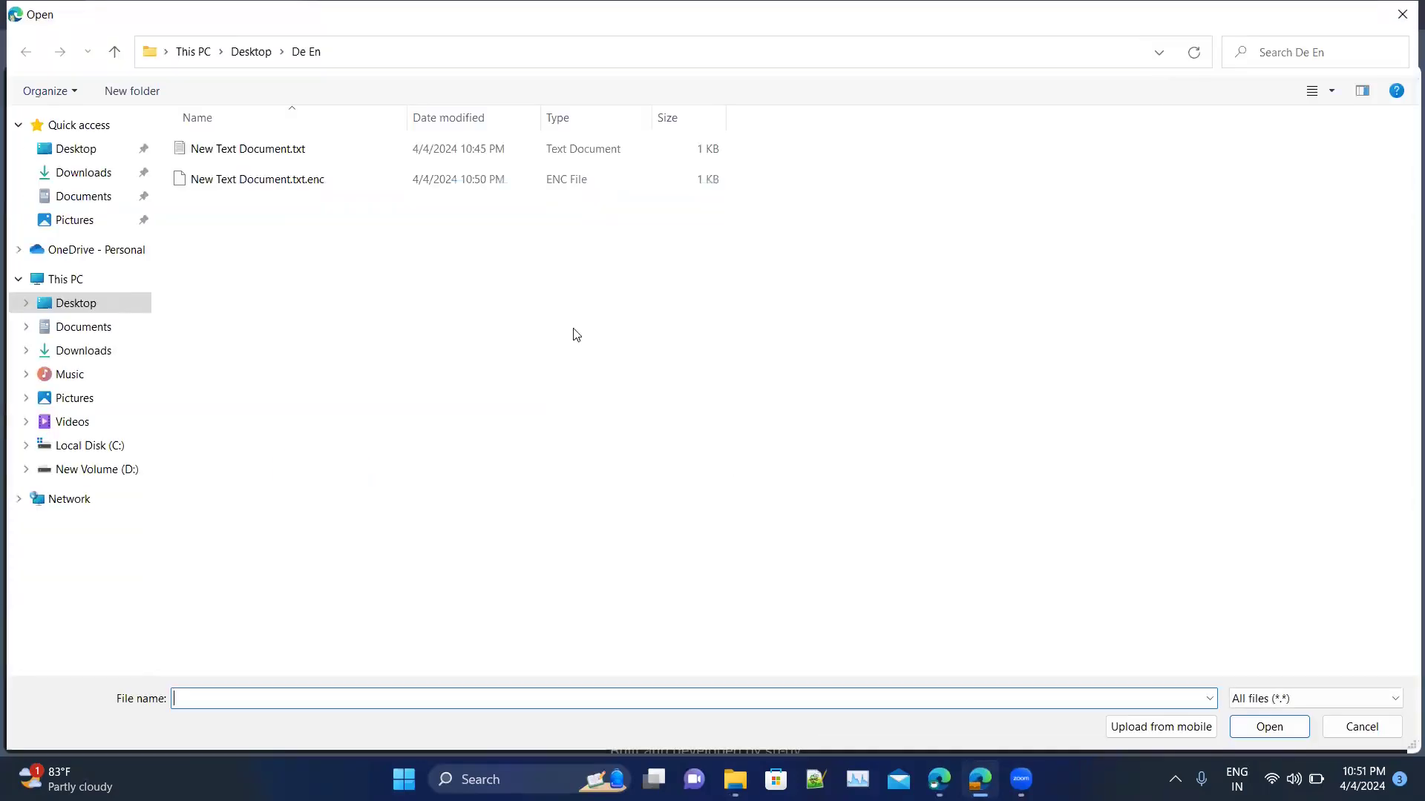
pyautogui.click(361, 191)
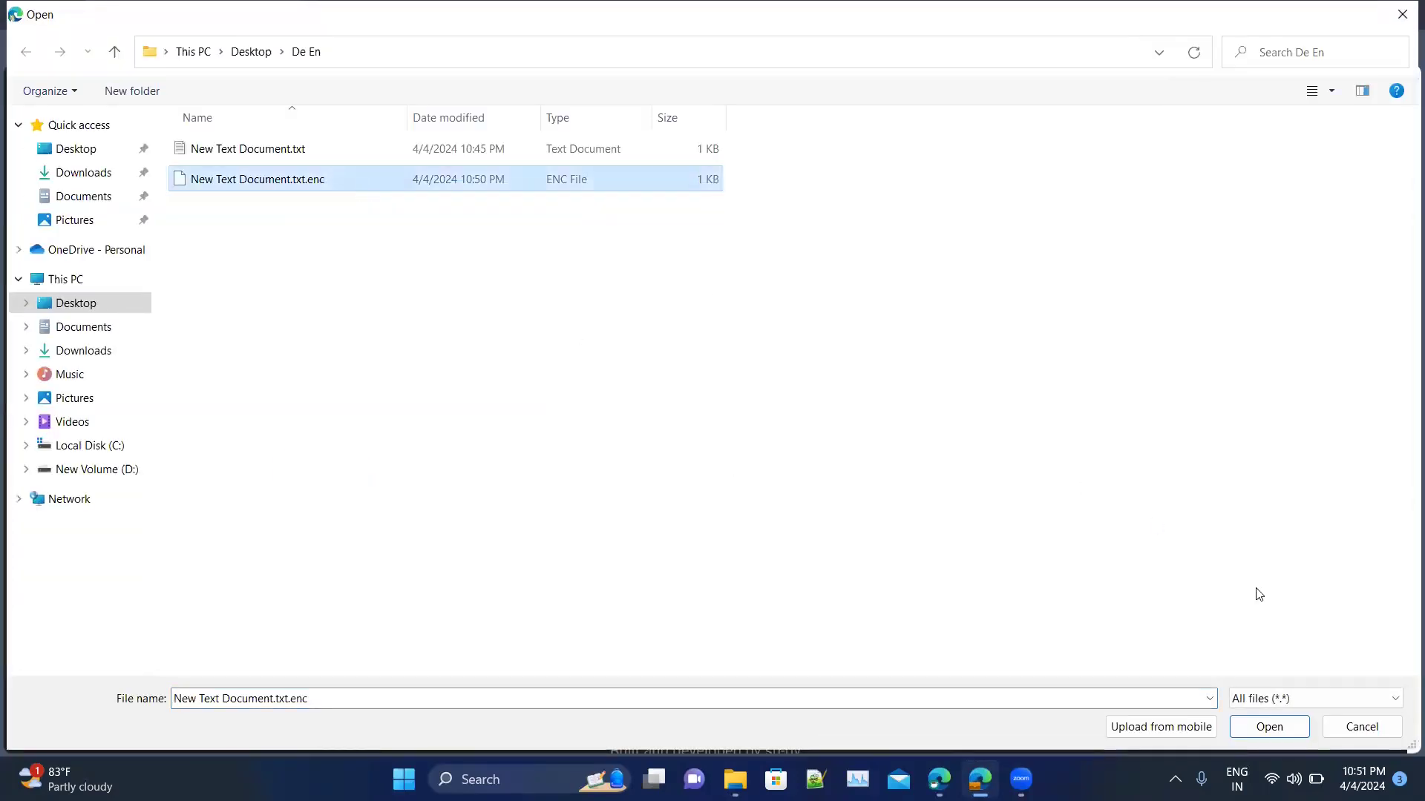
pyautogui.click(1266, 727)
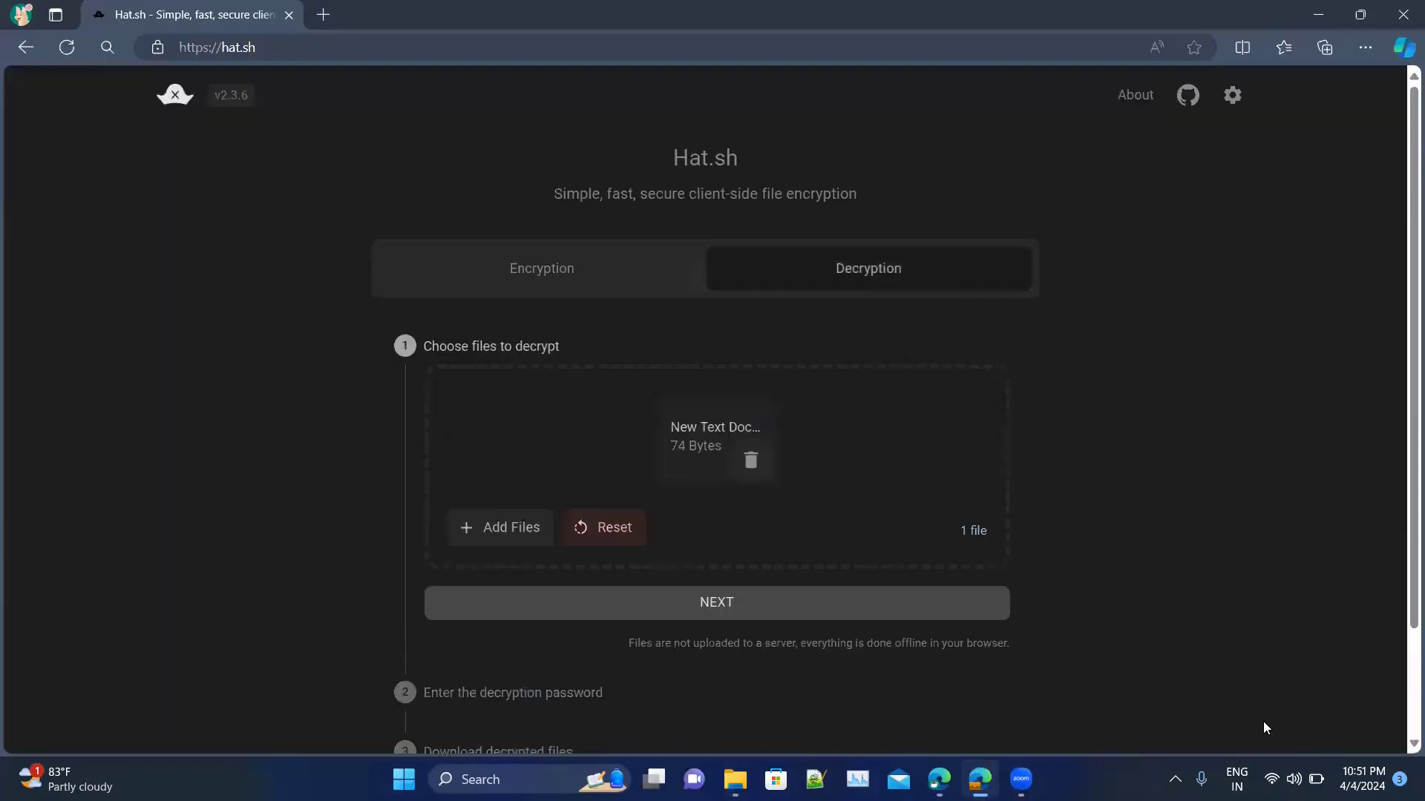
pyautogui.click(788, 606)
# Paste the copied password as the decryption password and download the decrypted file
pyautogui.click(565, 439)
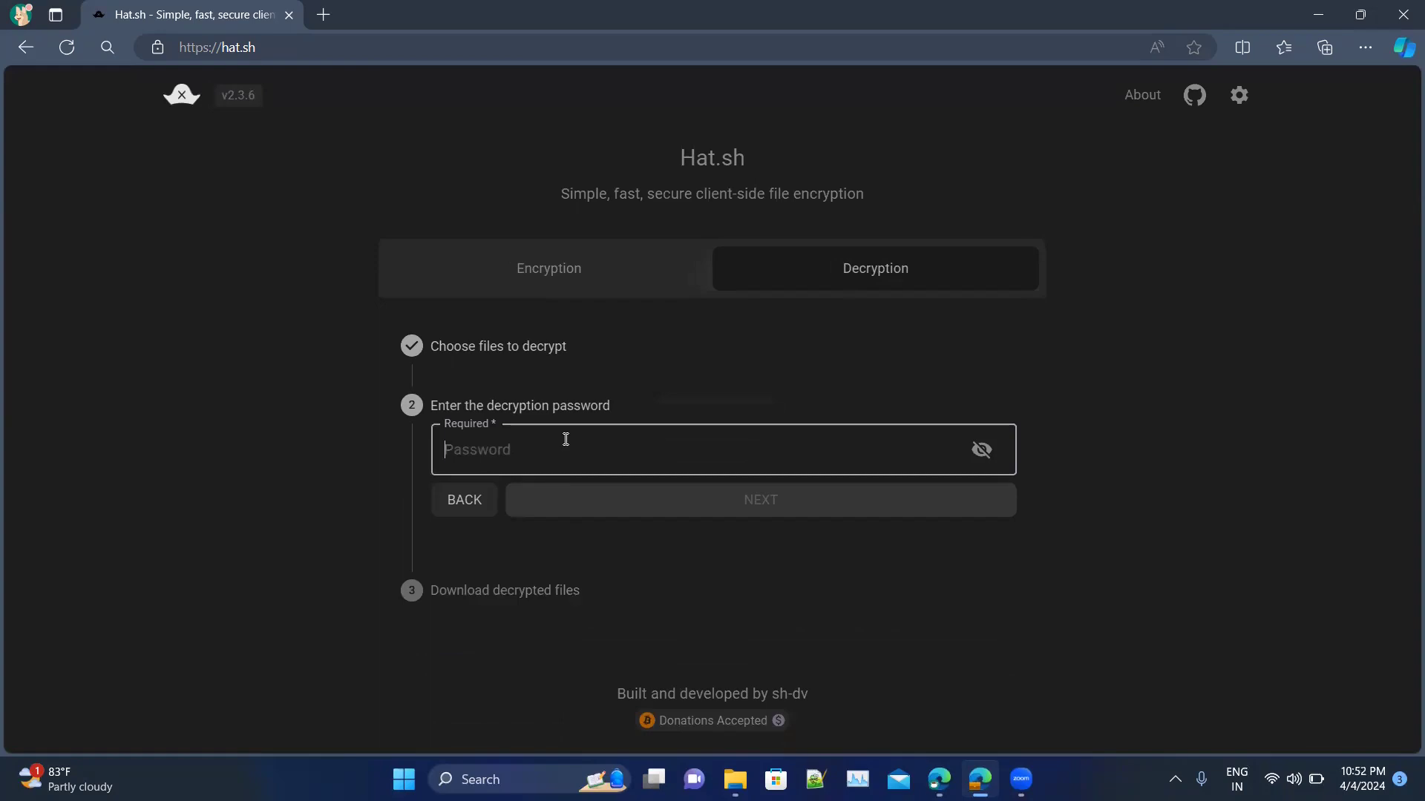
pyautogui.hotkey('ctrl', 'v')
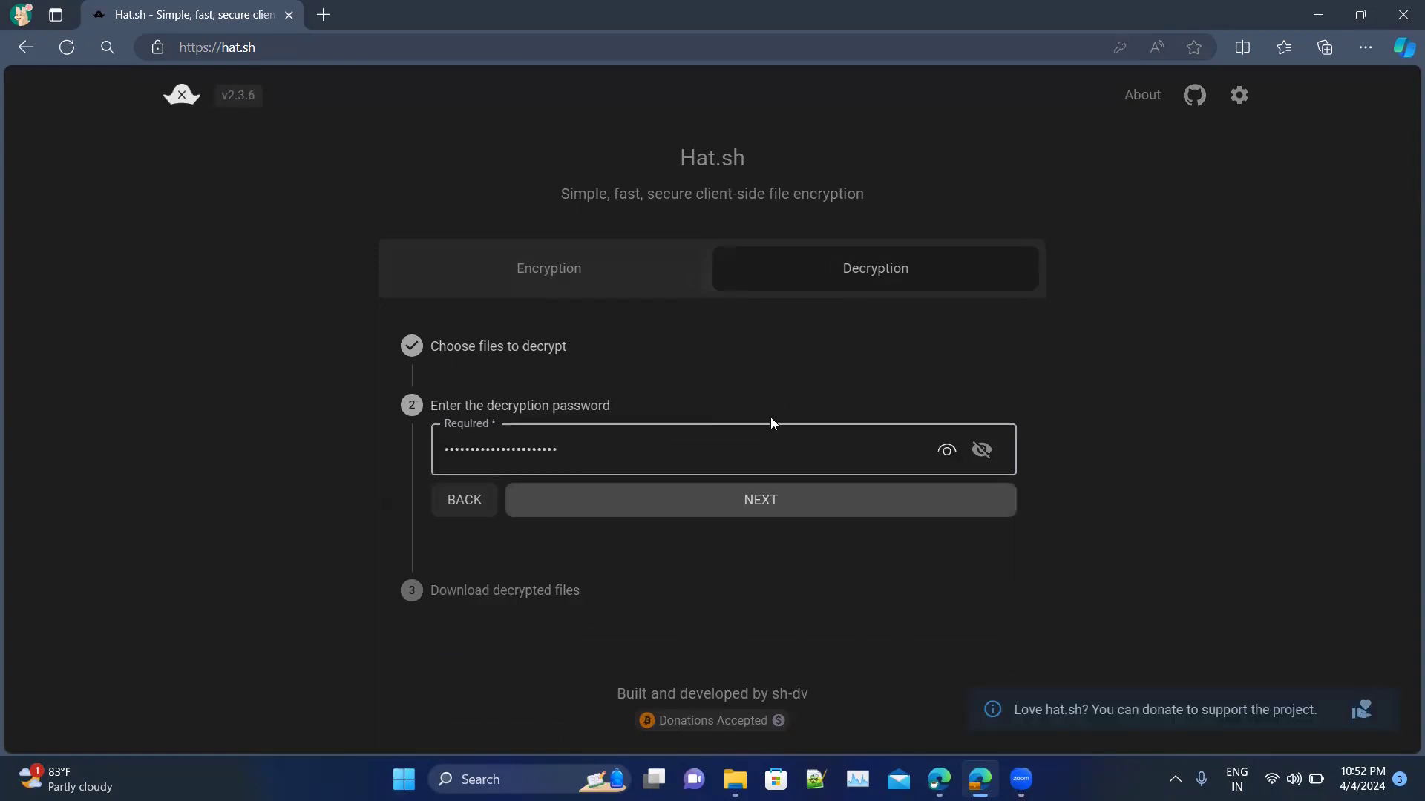
pyautogui.click(729, 500)
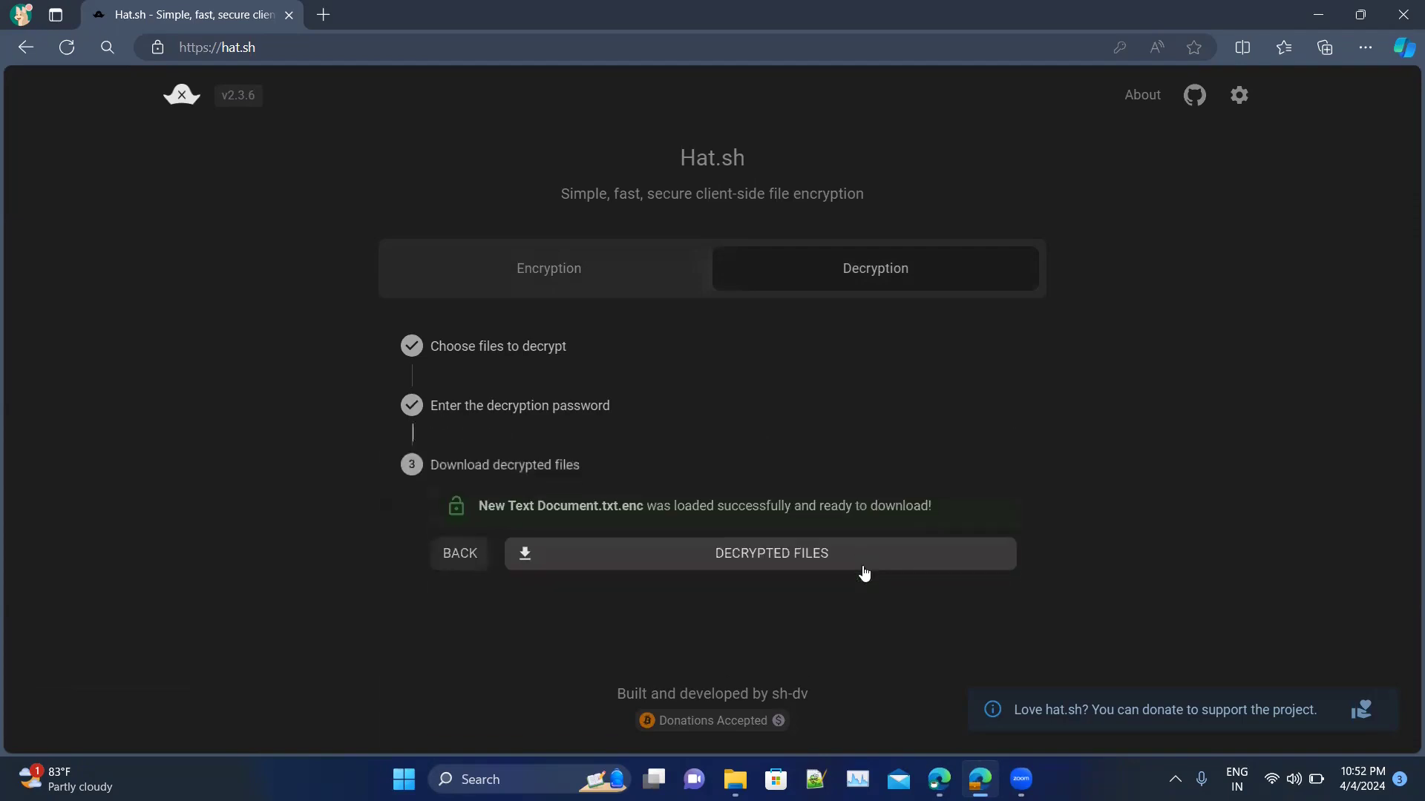
pyautogui.click(811, 569)
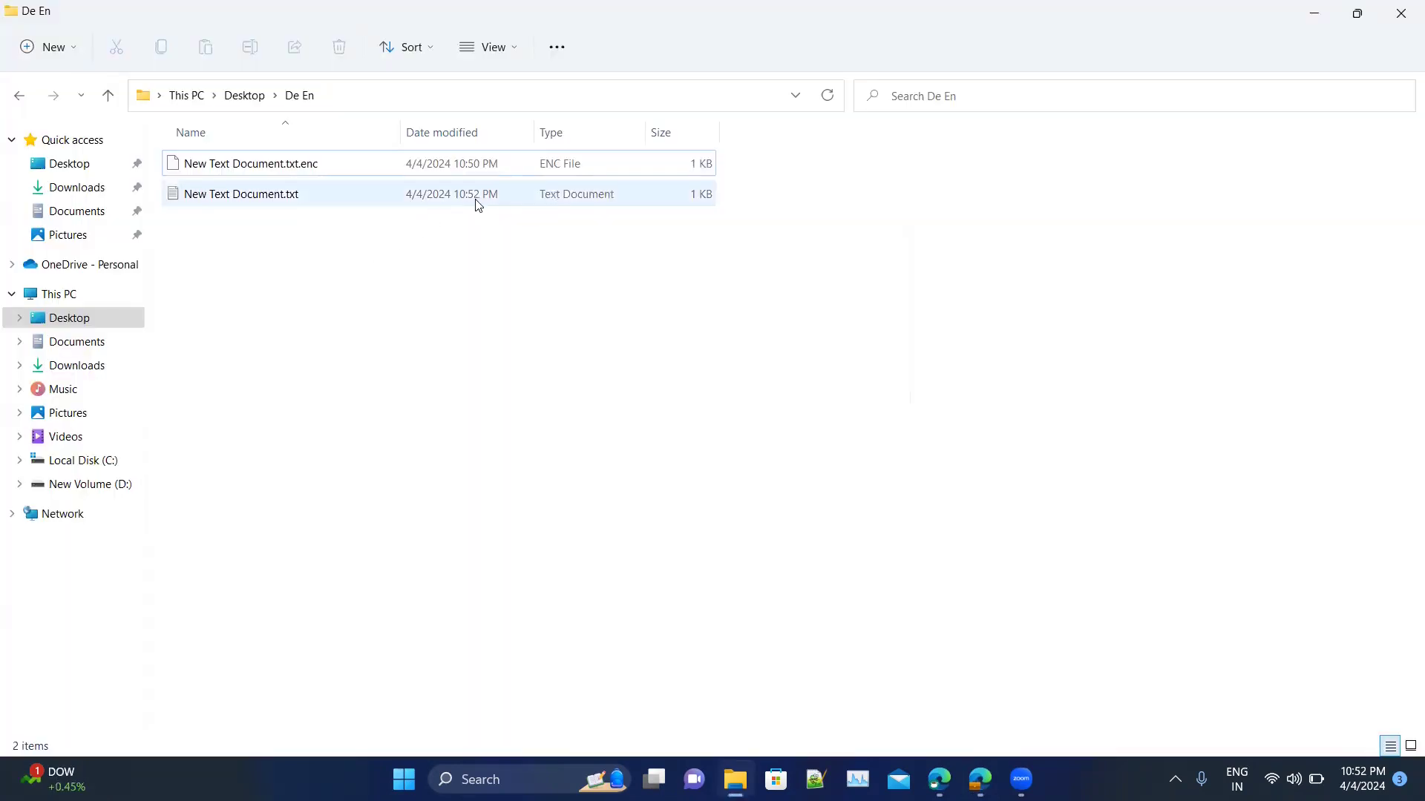
# Open the decrypted New Text Document.txt in the De En folder to check its contents, and close it
pyautogui.click(322, 172)
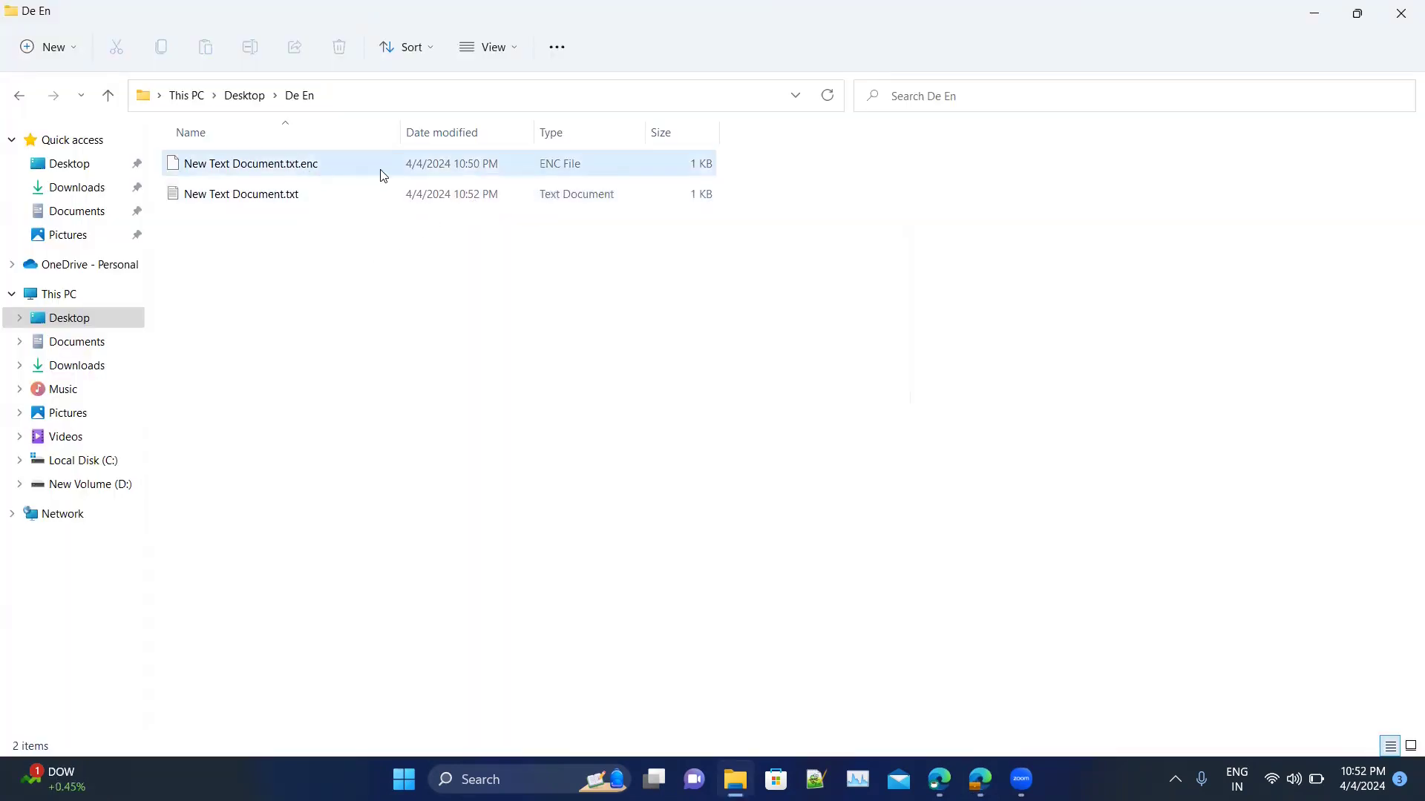
pyautogui.doubleClick(346, 194)
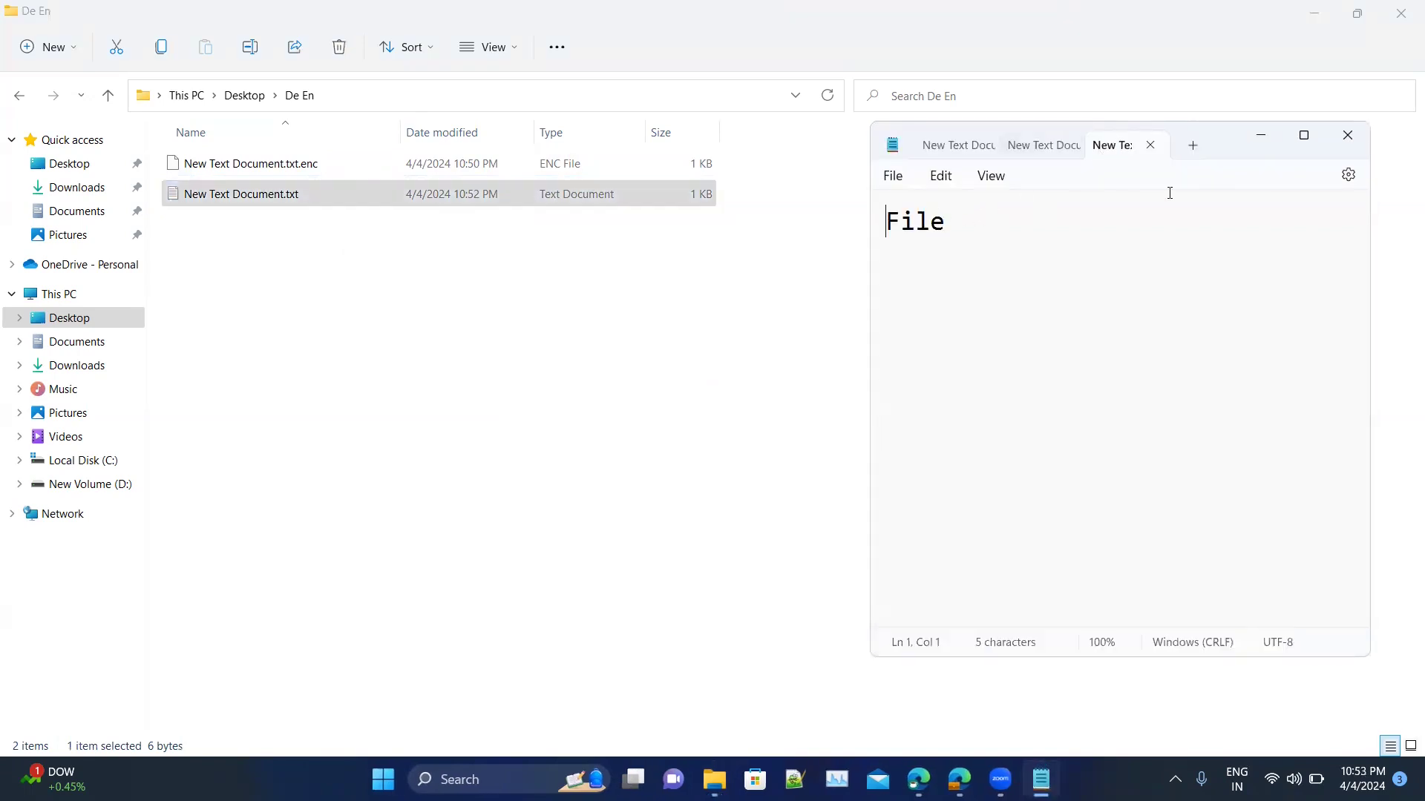
pyautogui.click(1363, 143)
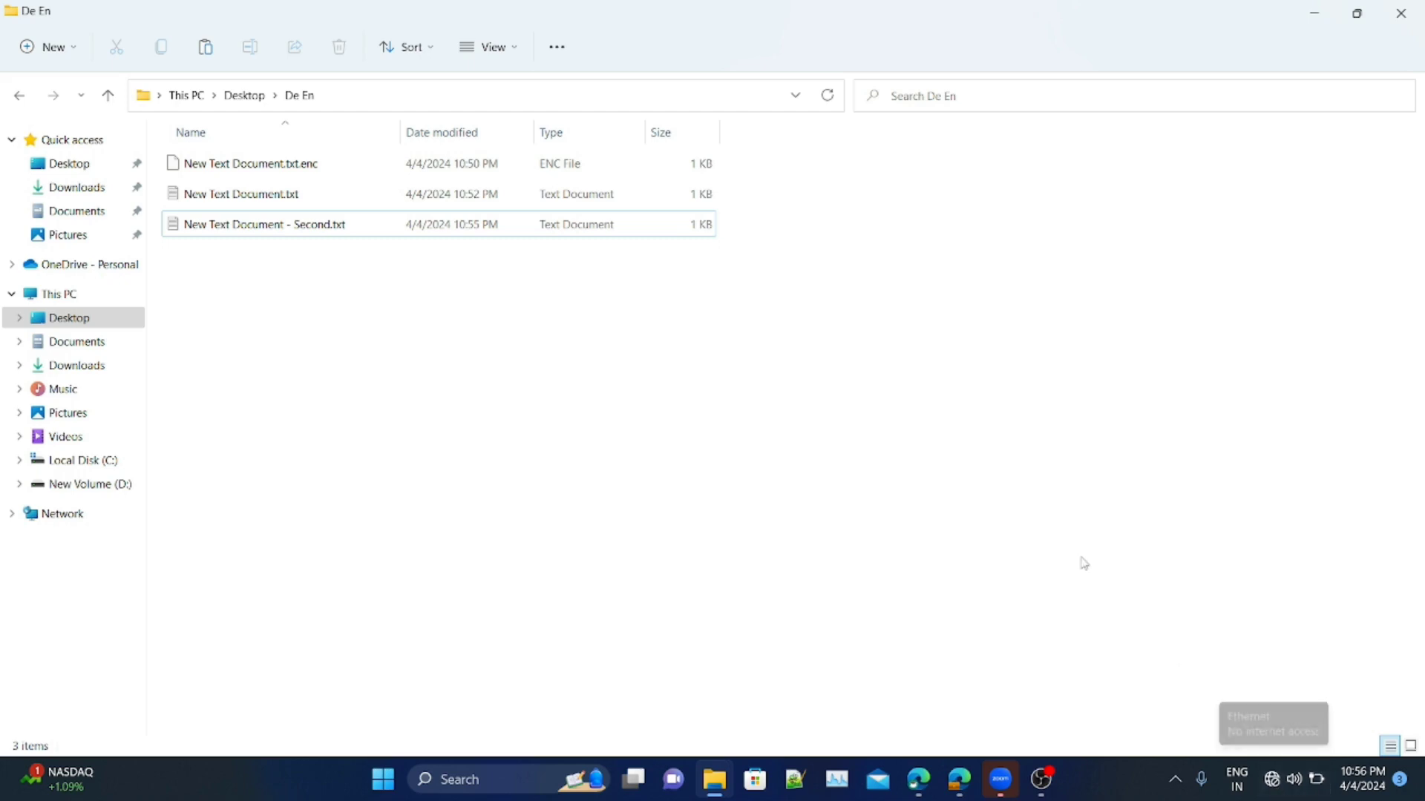
# Open New Text Document - Second.txt to read its text, and close it
pyautogui.doubleClick(617, 233)
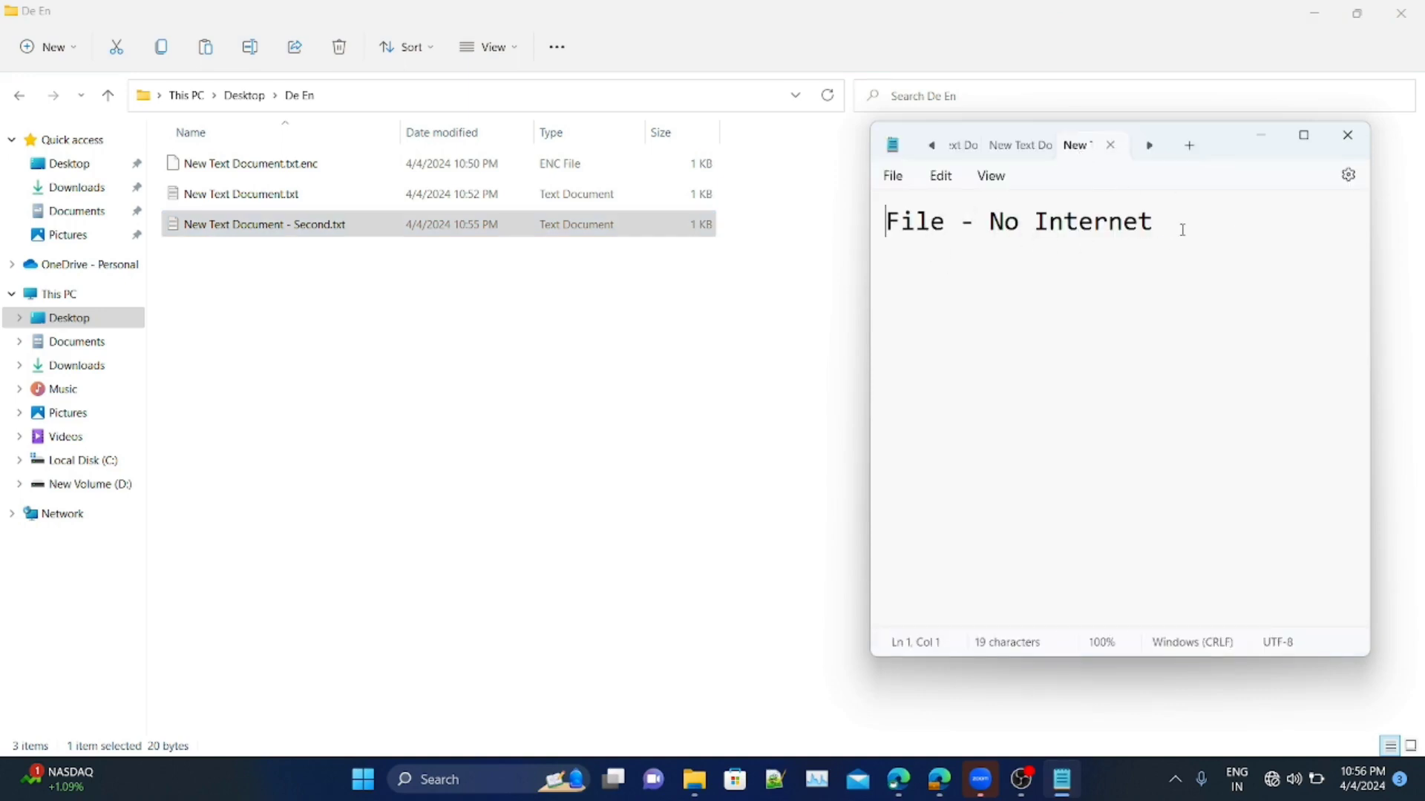
pyautogui.moveTo(1183, 231); pyautogui.dragTo(881, 254)
pyautogui.click(1347, 135)
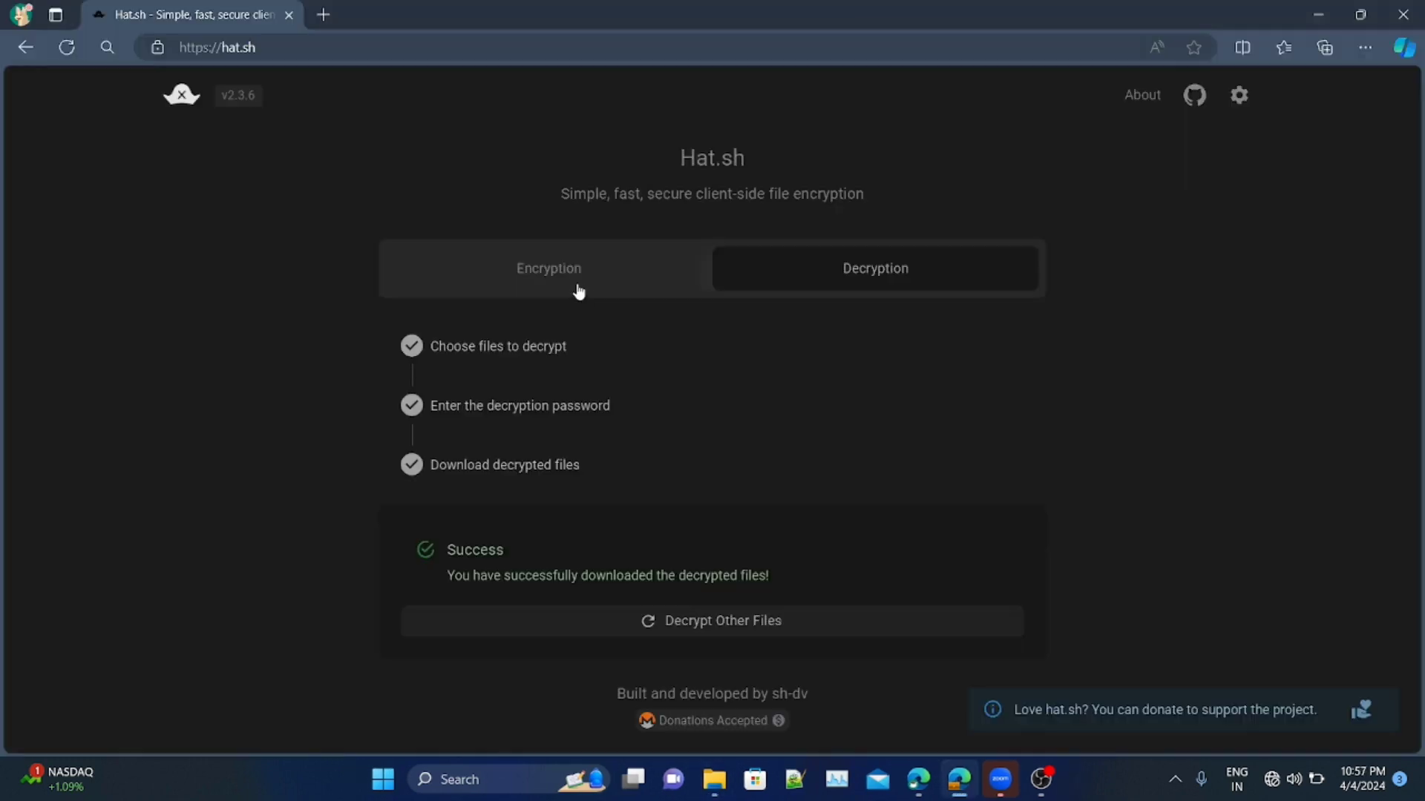
# Start a new encryption in Hat.sh with New Text Document - Second.txt and continue to the password stage
pyautogui.click(578, 290)
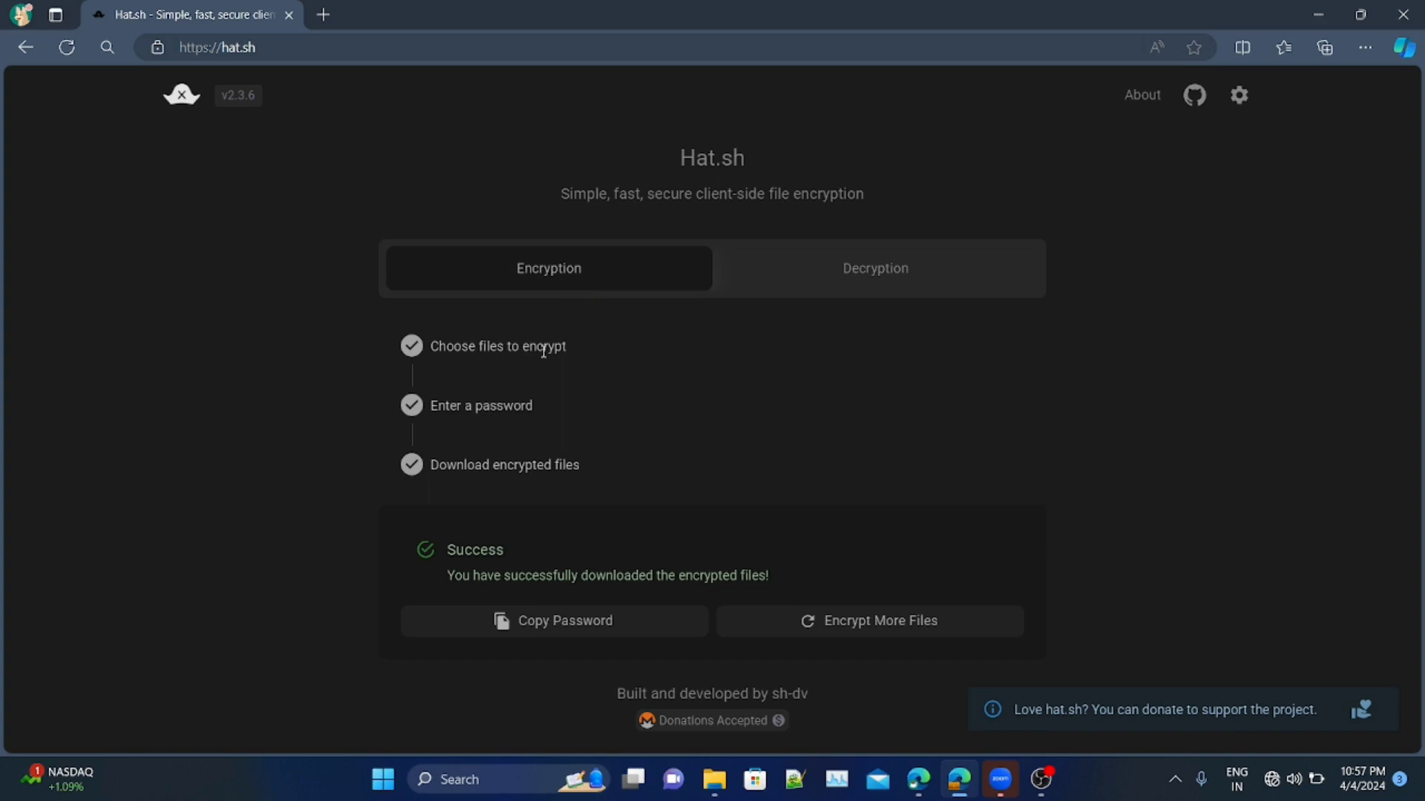
pyautogui.click(913, 618)
pyautogui.click(728, 456)
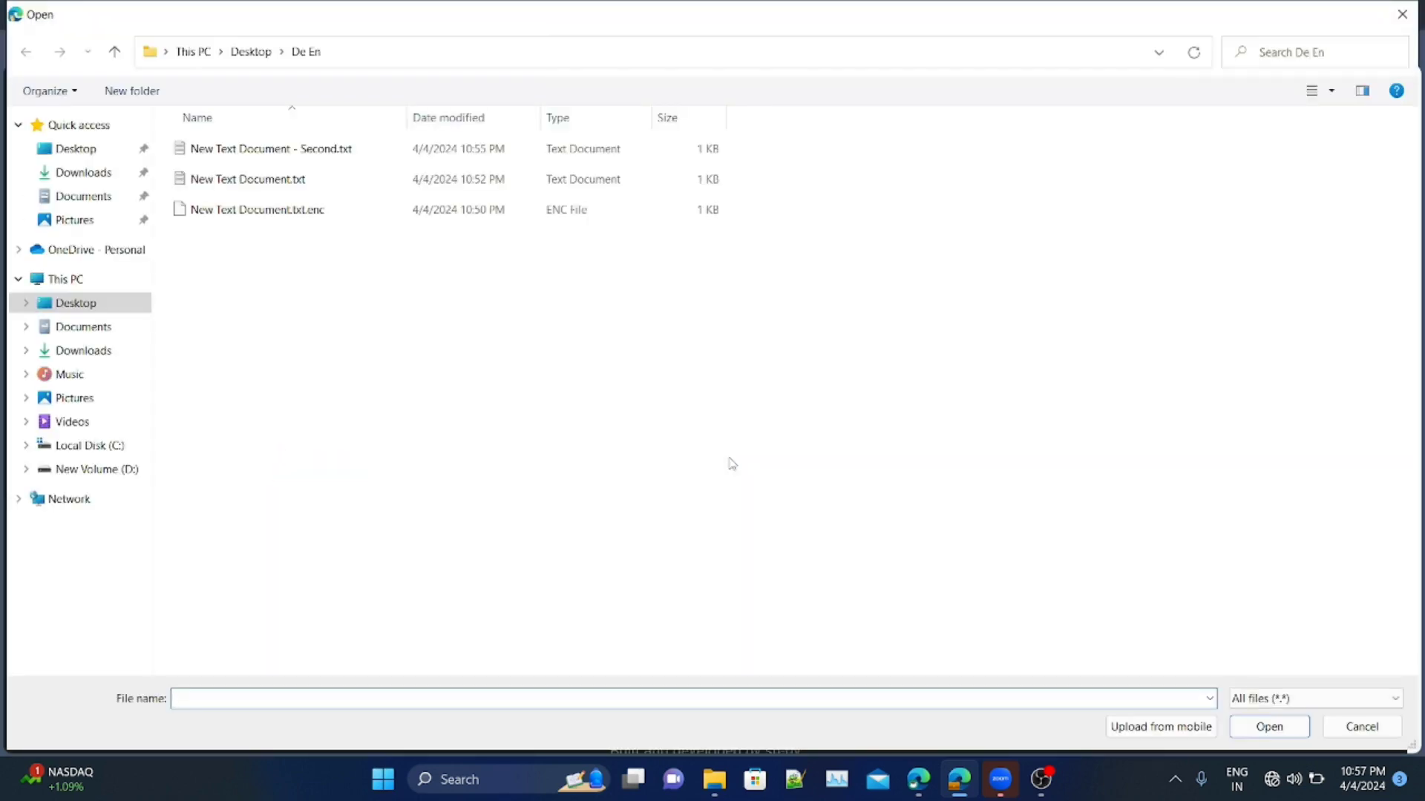
pyautogui.click(563, 155)
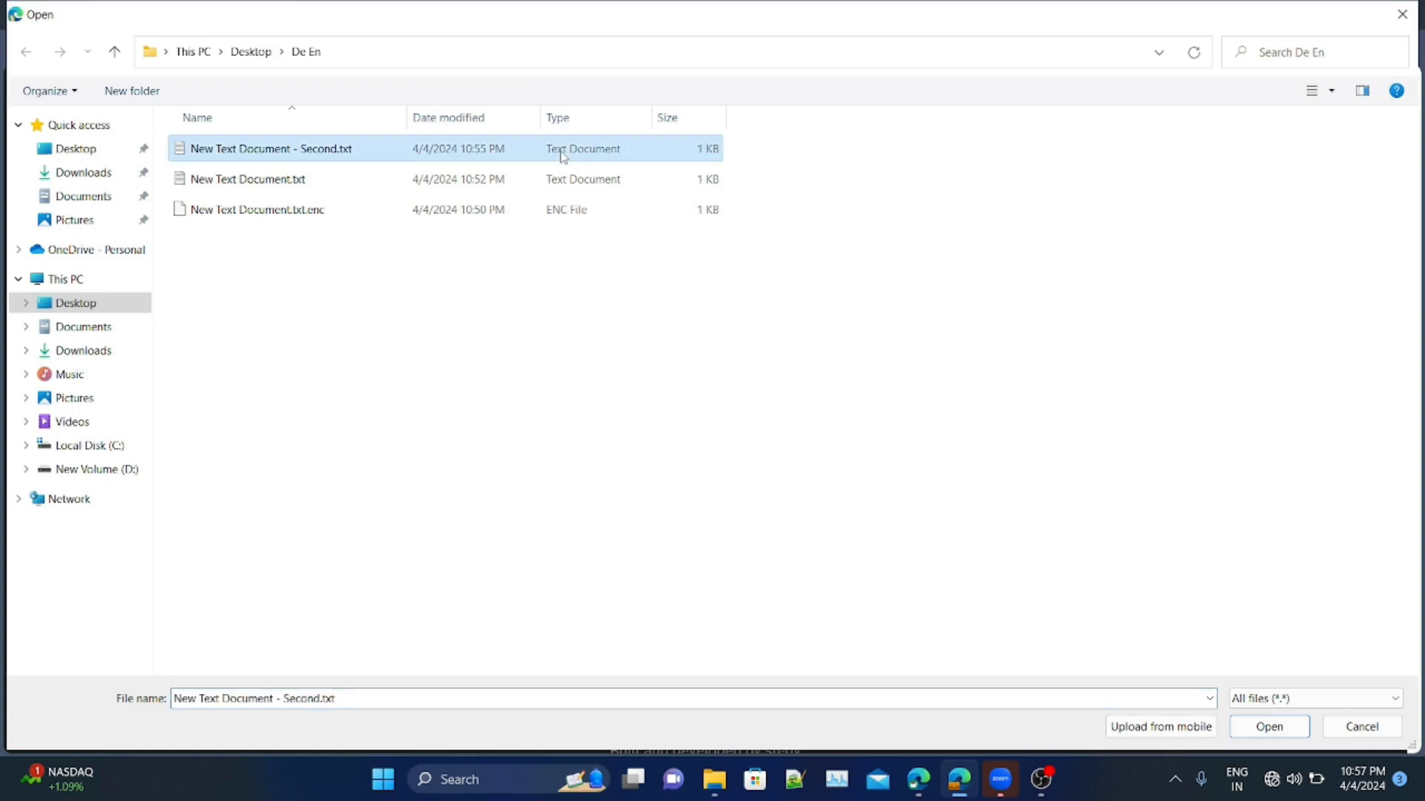
pyautogui.click(1265, 729)
pyautogui.click(751, 607)
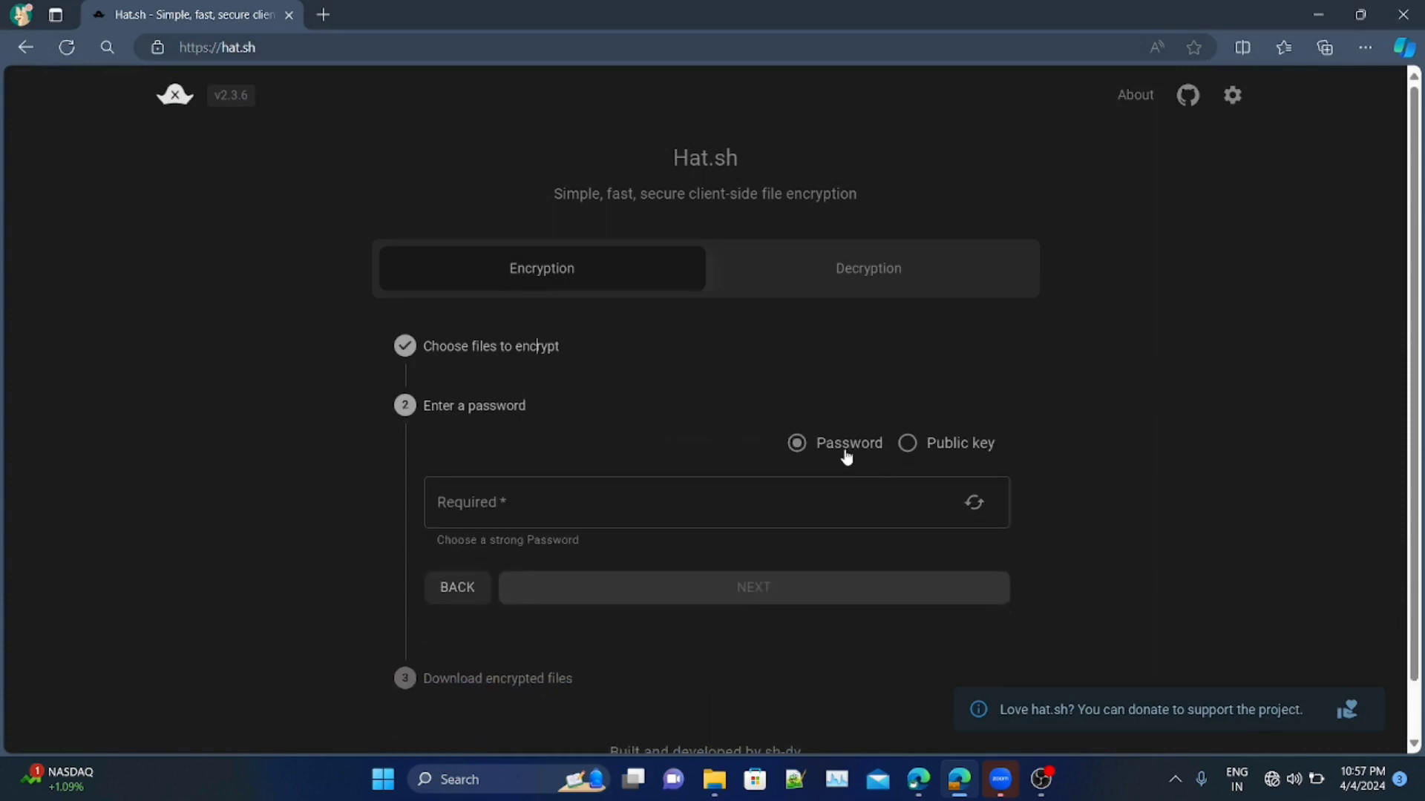
# Encrypt New Text Document - Second.txt with a generated password, downloading the encrypted file and copying the password
pyautogui.click(976, 510)
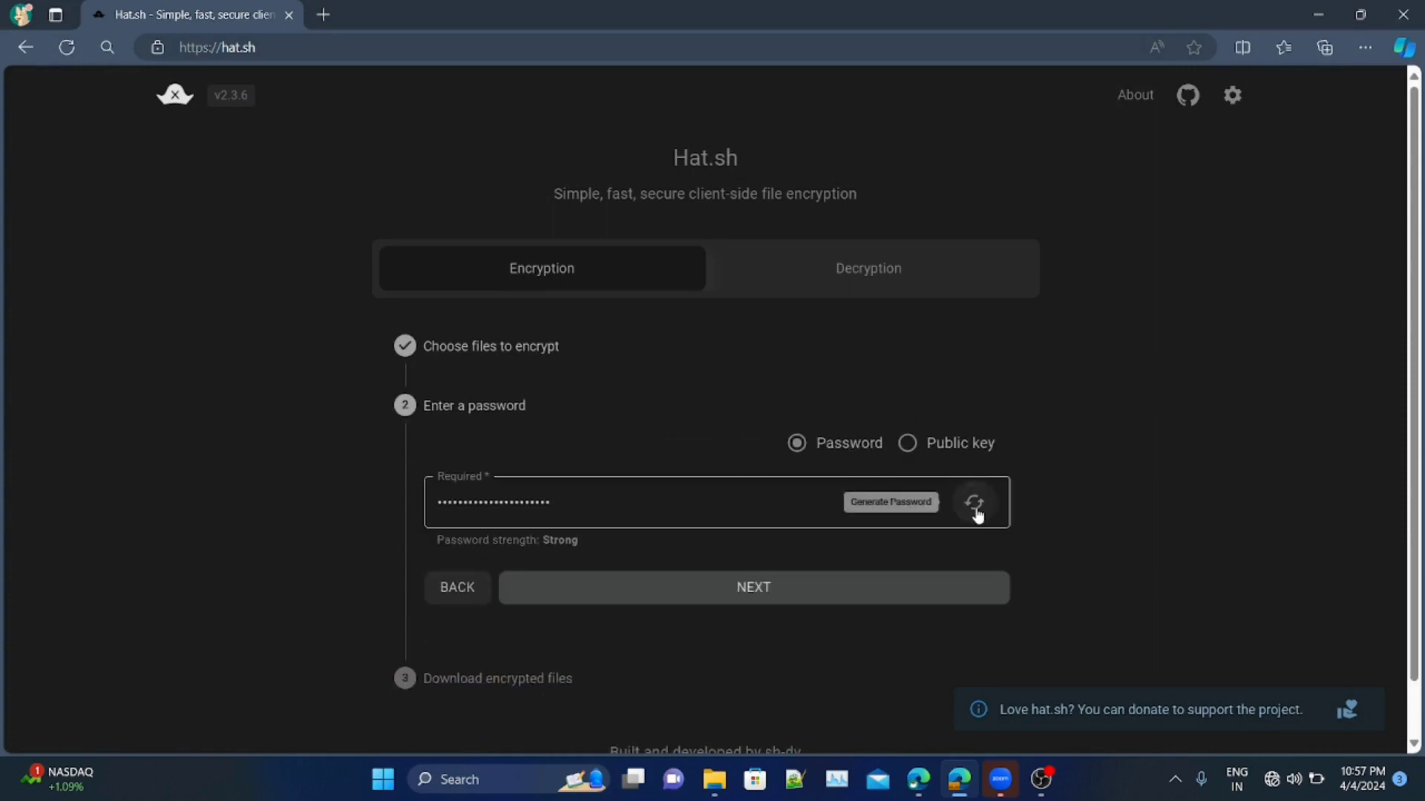
pyautogui.click(755, 588)
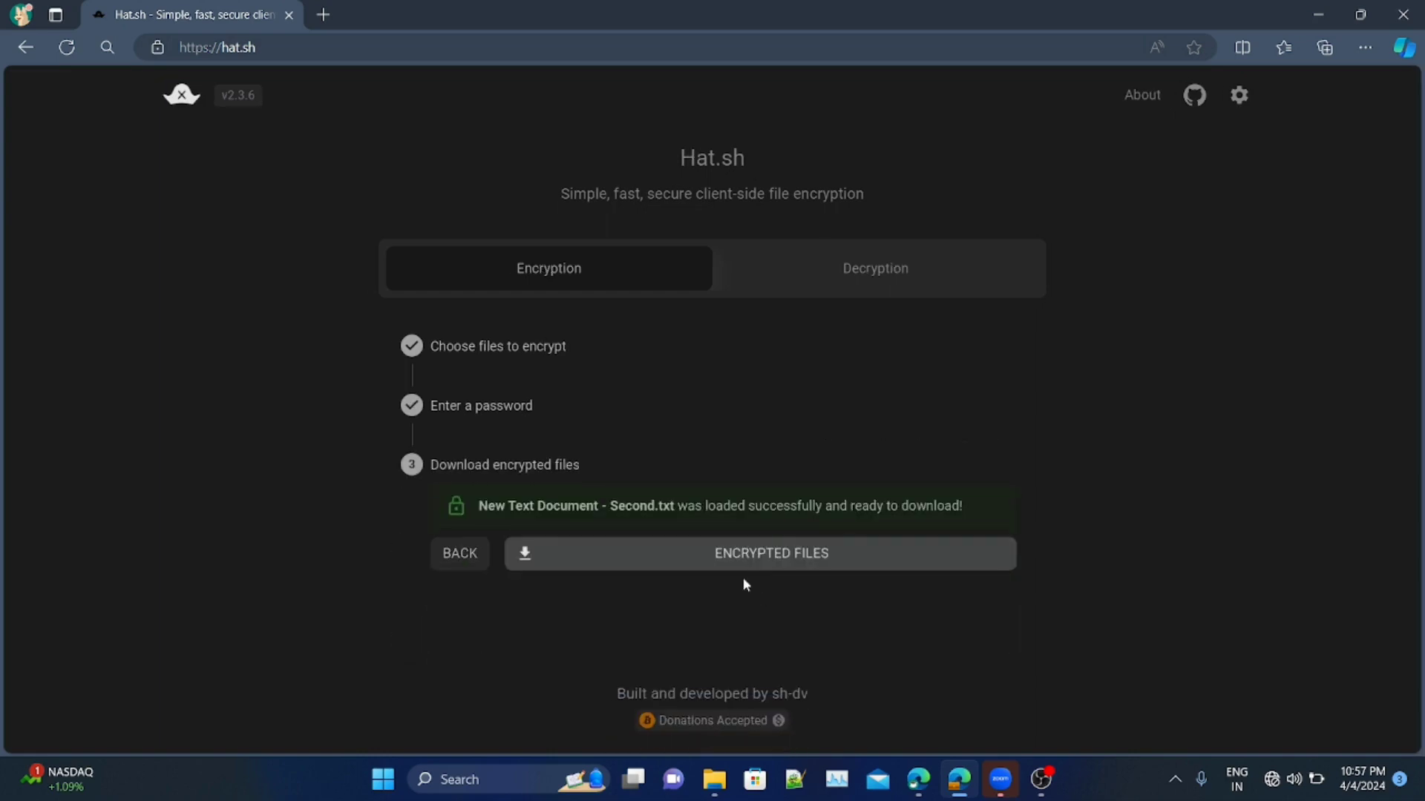
pyautogui.click(725, 555)
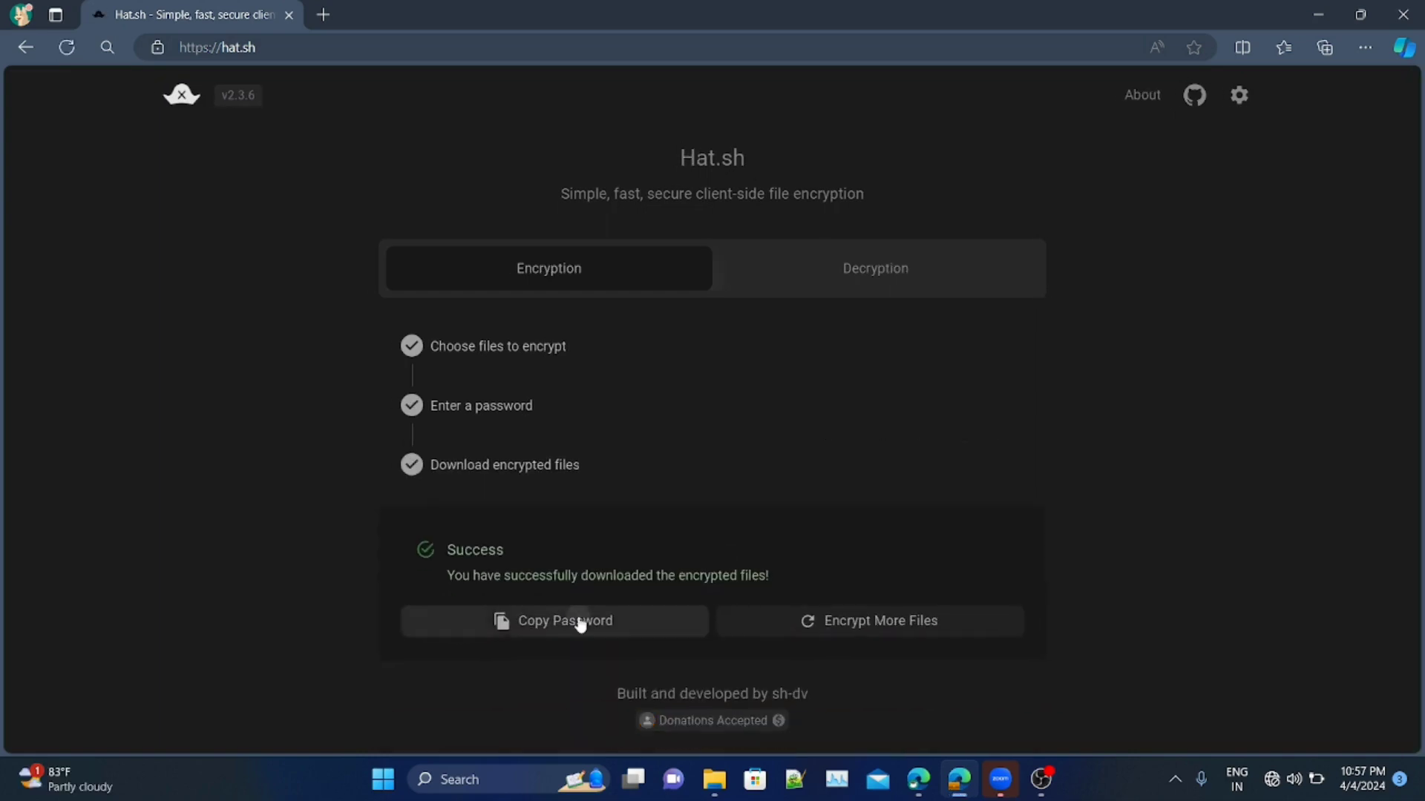
pyautogui.click(581, 624)
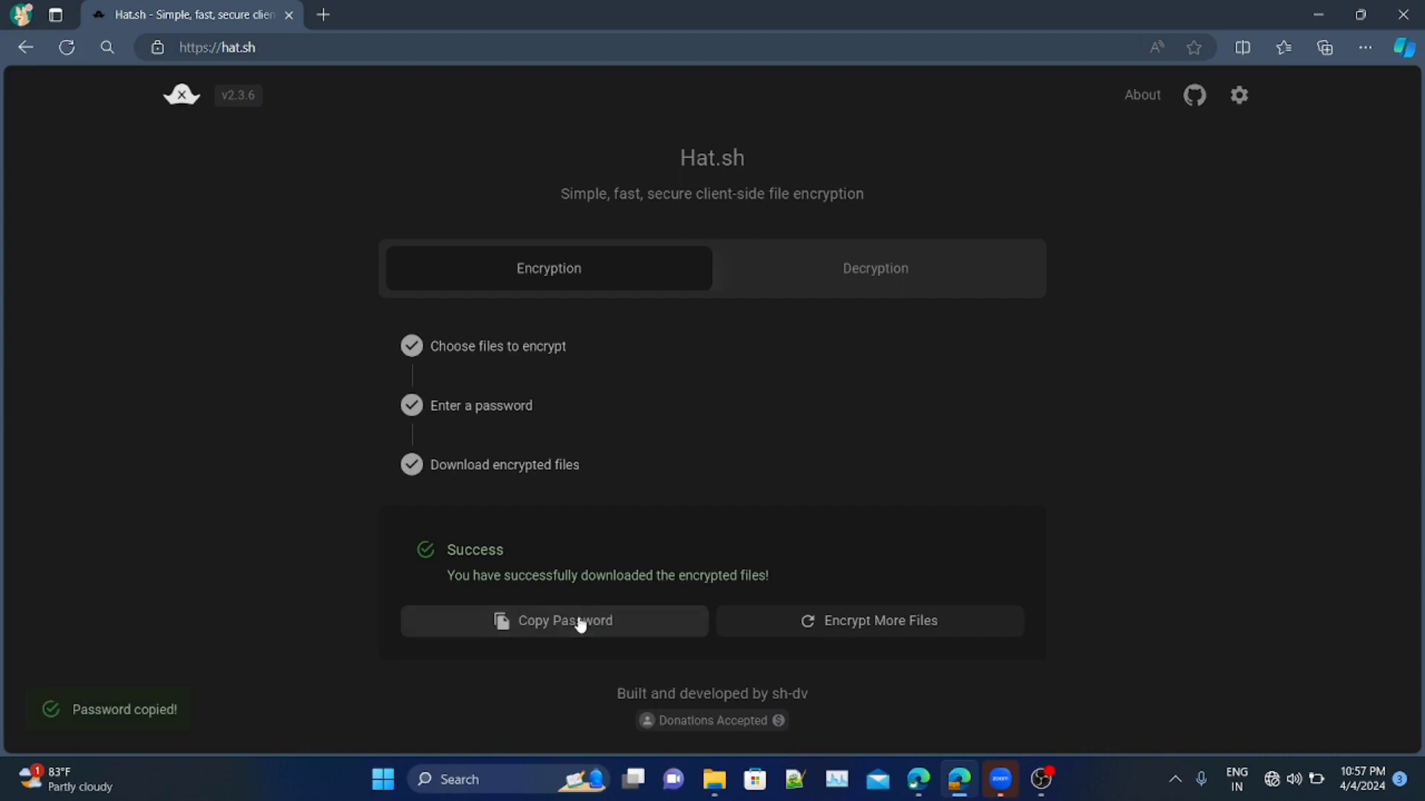
# Start a new decryption with New Text Document - Second.txt.enc from the De En folder and continue to the password stage
pyautogui.click(863, 272)
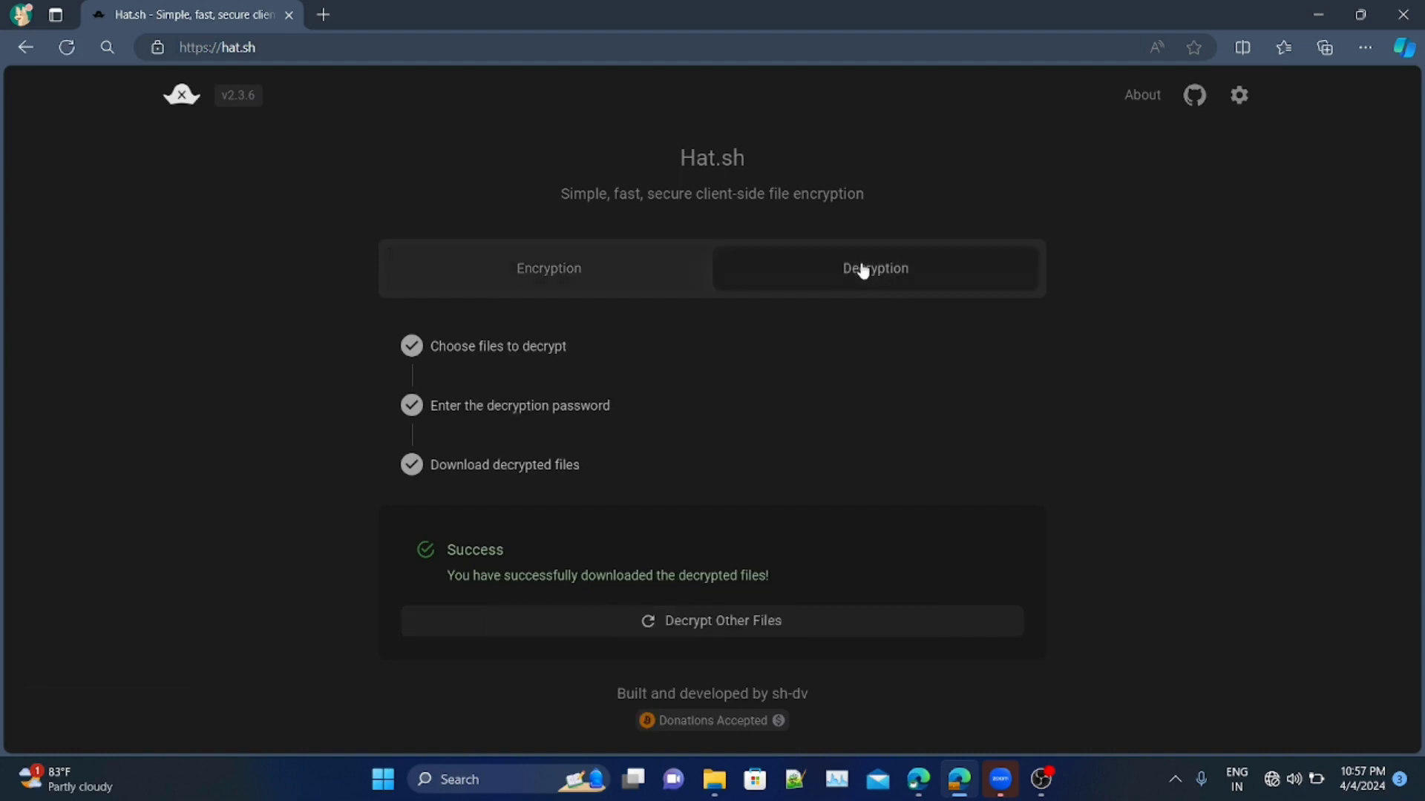
pyautogui.click(680, 624)
pyautogui.click(708, 453)
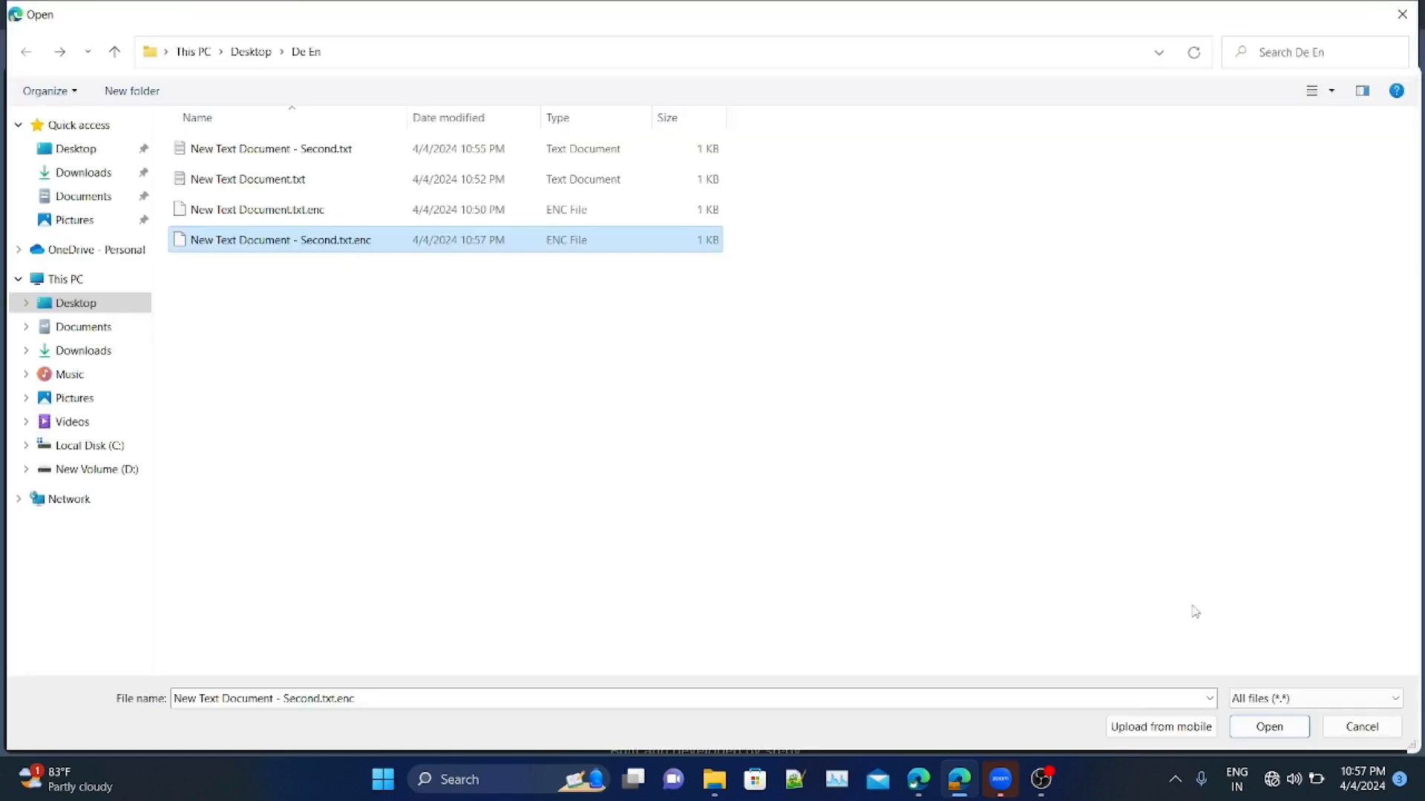
pyautogui.click(1253, 724)
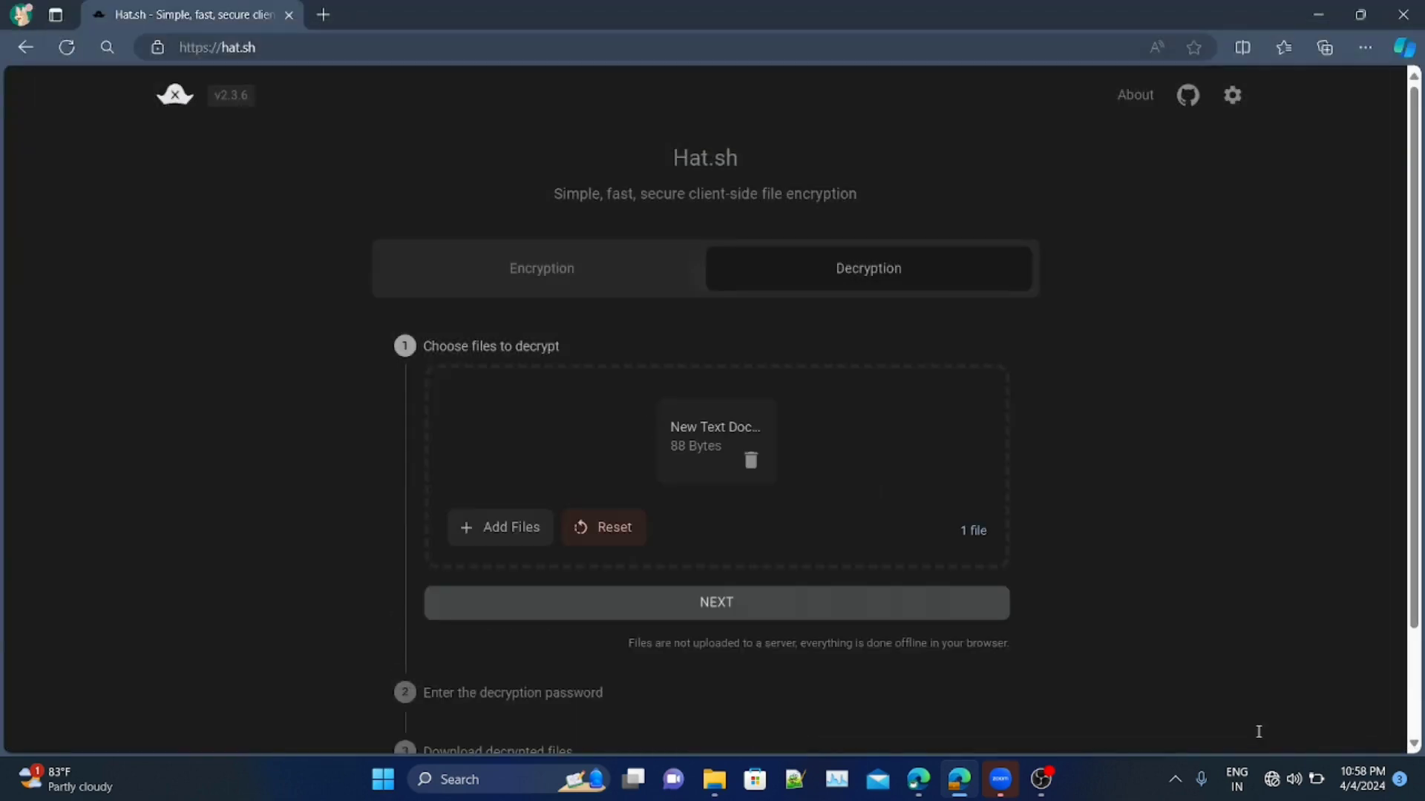
pyautogui.scroll(-2, 1030, 545)
pyautogui.click(775, 472)
# Copy the generated password again from the completed encryption and return to the pending decryption
pyautogui.click(619, 434)
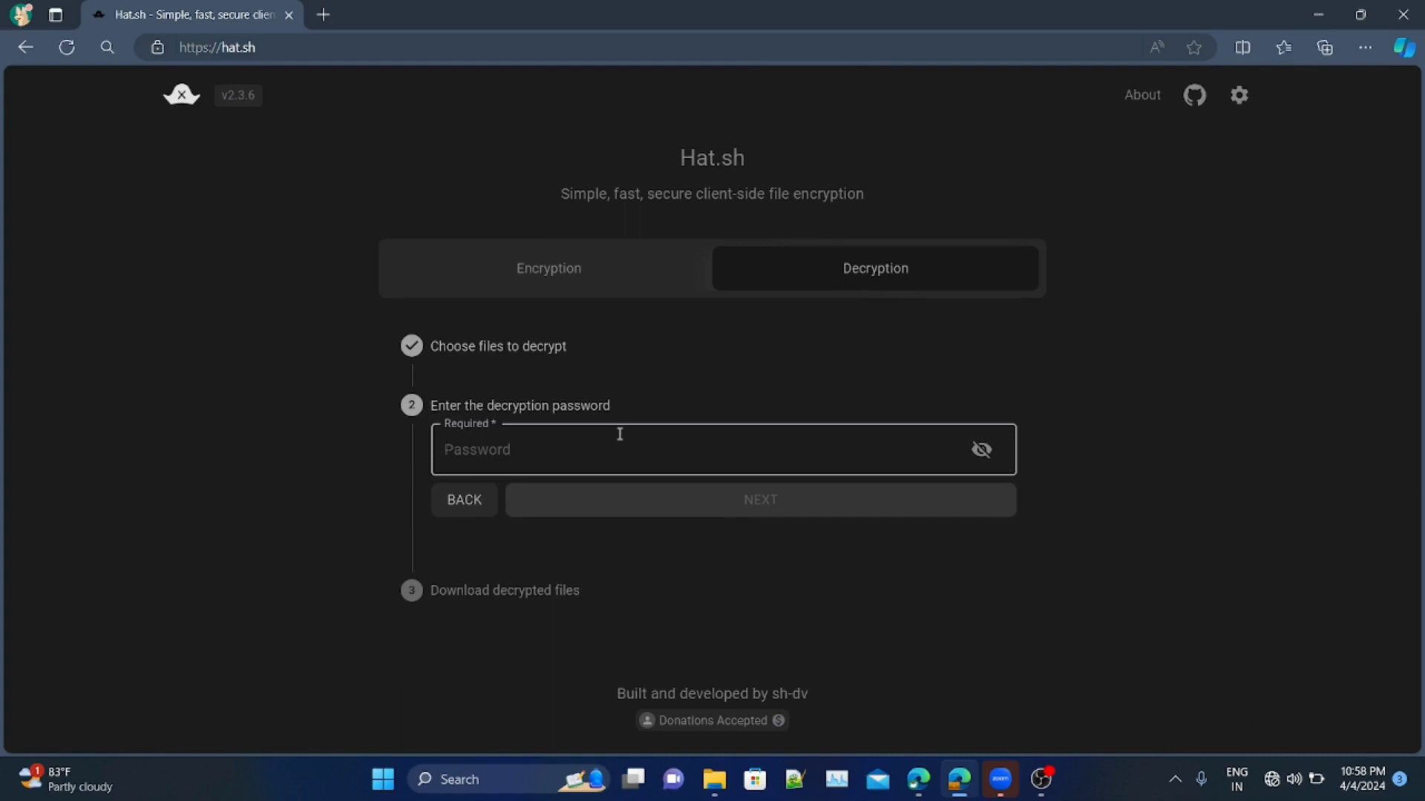
pyautogui.click(570, 290)
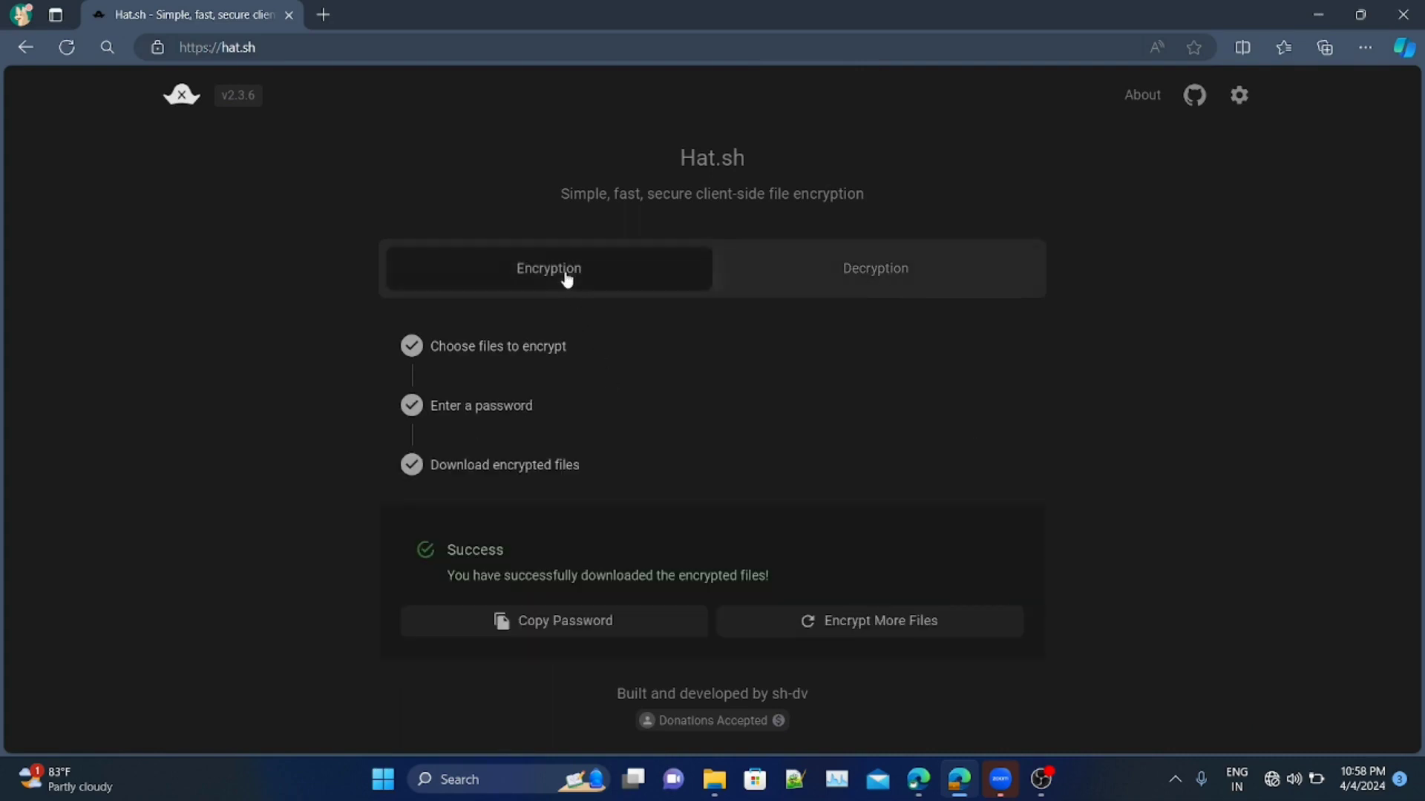
pyautogui.click(552, 620)
pyautogui.click(857, 295)
# Paste the copied password as the decryption password and download the decrypted New Text Document - Second.txt
pyautogui.click(569, 454)
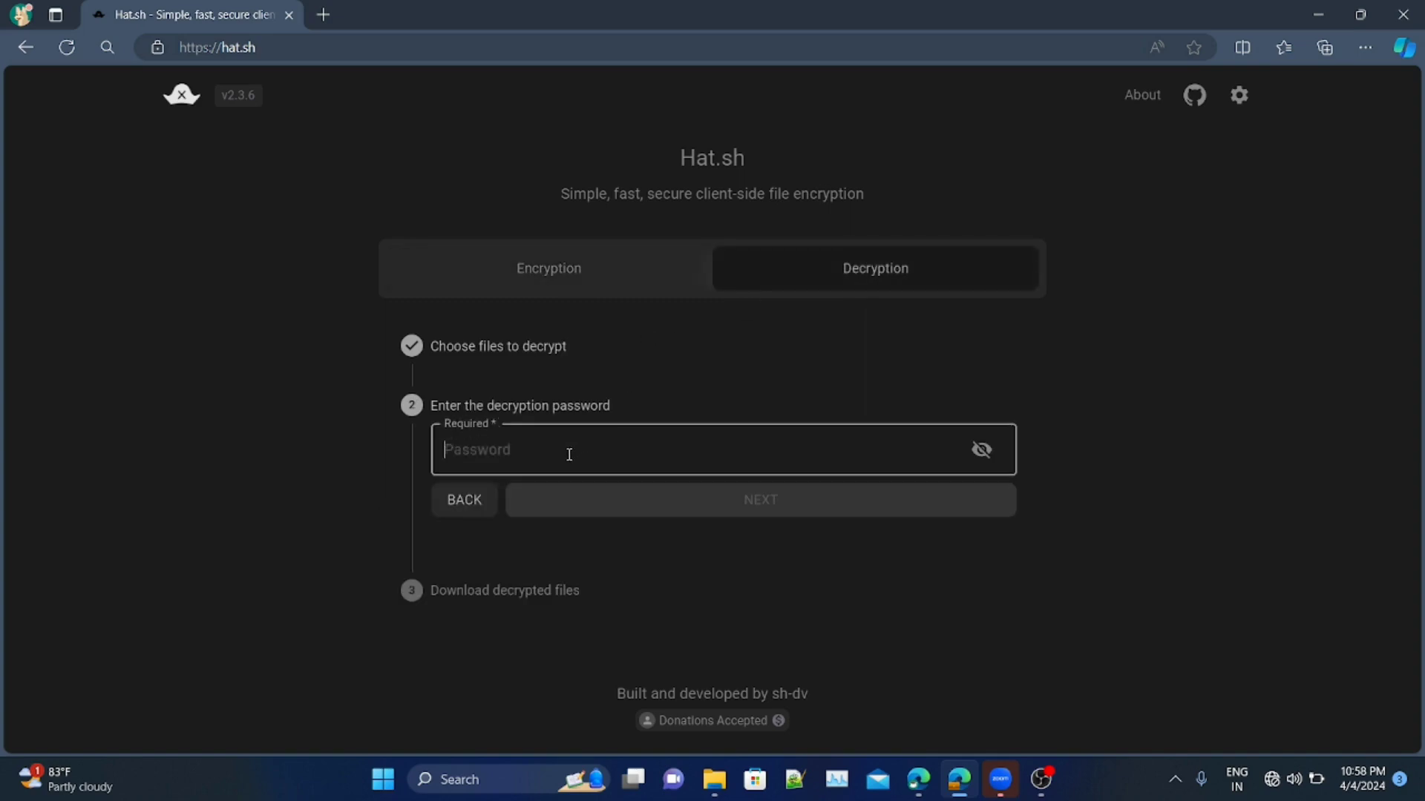
pyautogui.hotkey('ctrl', 'v')
pyautogui.click(617, 498)
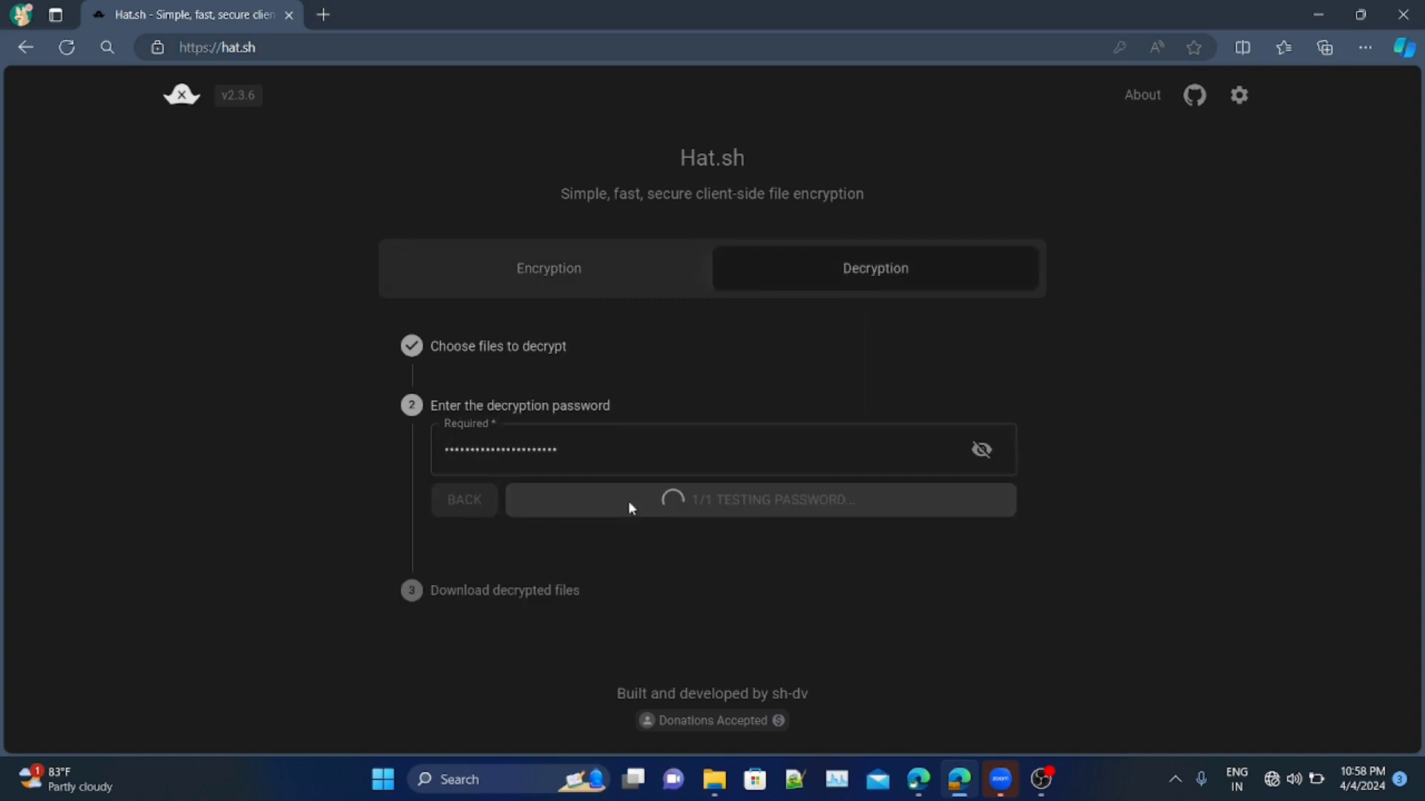
pyautogui.click(686, 565)
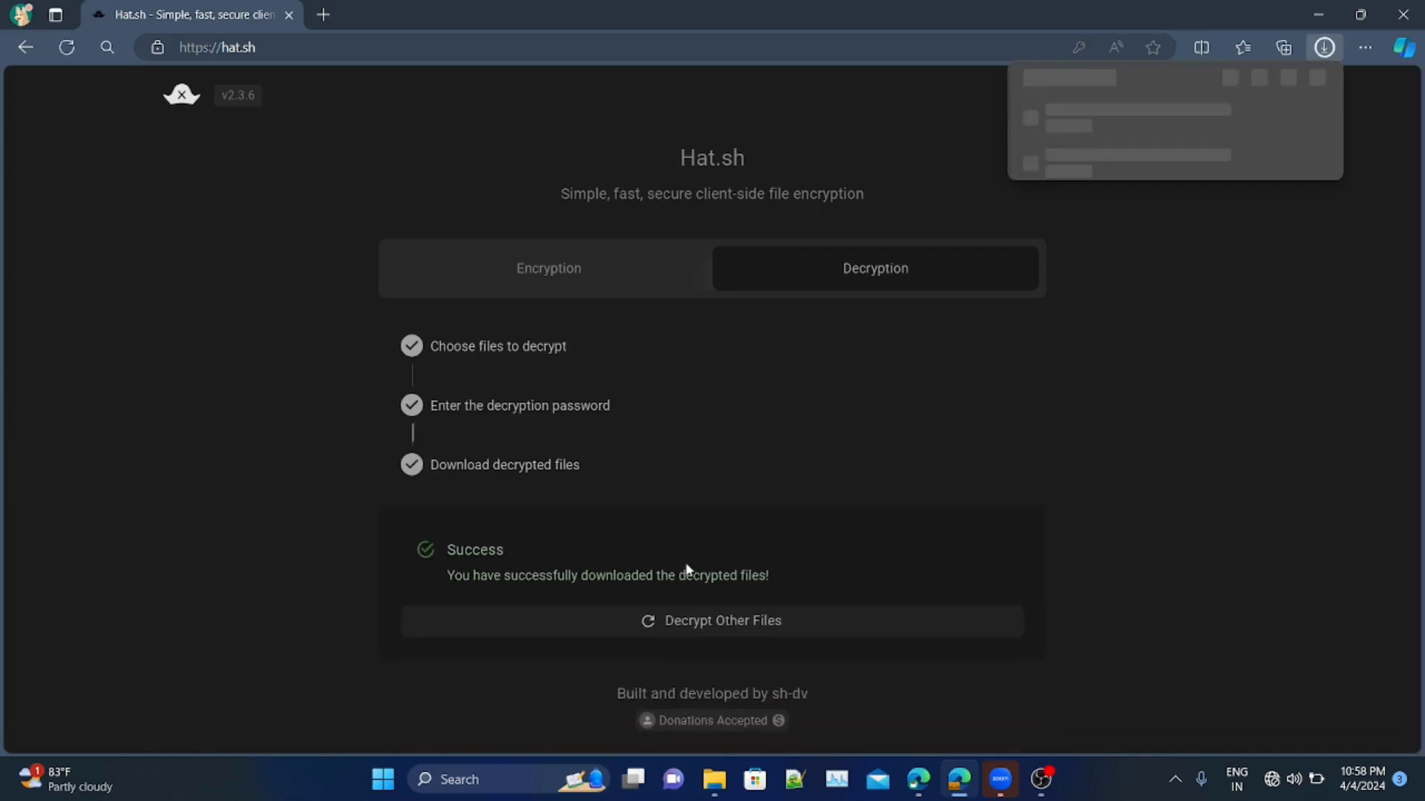
# Move the decrypted New Text Document - Second.txt from Downloads to De En, replacing the existing file, and sort the folder by date modified, newest first
pyautogui.hotkey('alt', 'Tab')
pyautogui.hotkey('ctrl', 'v')
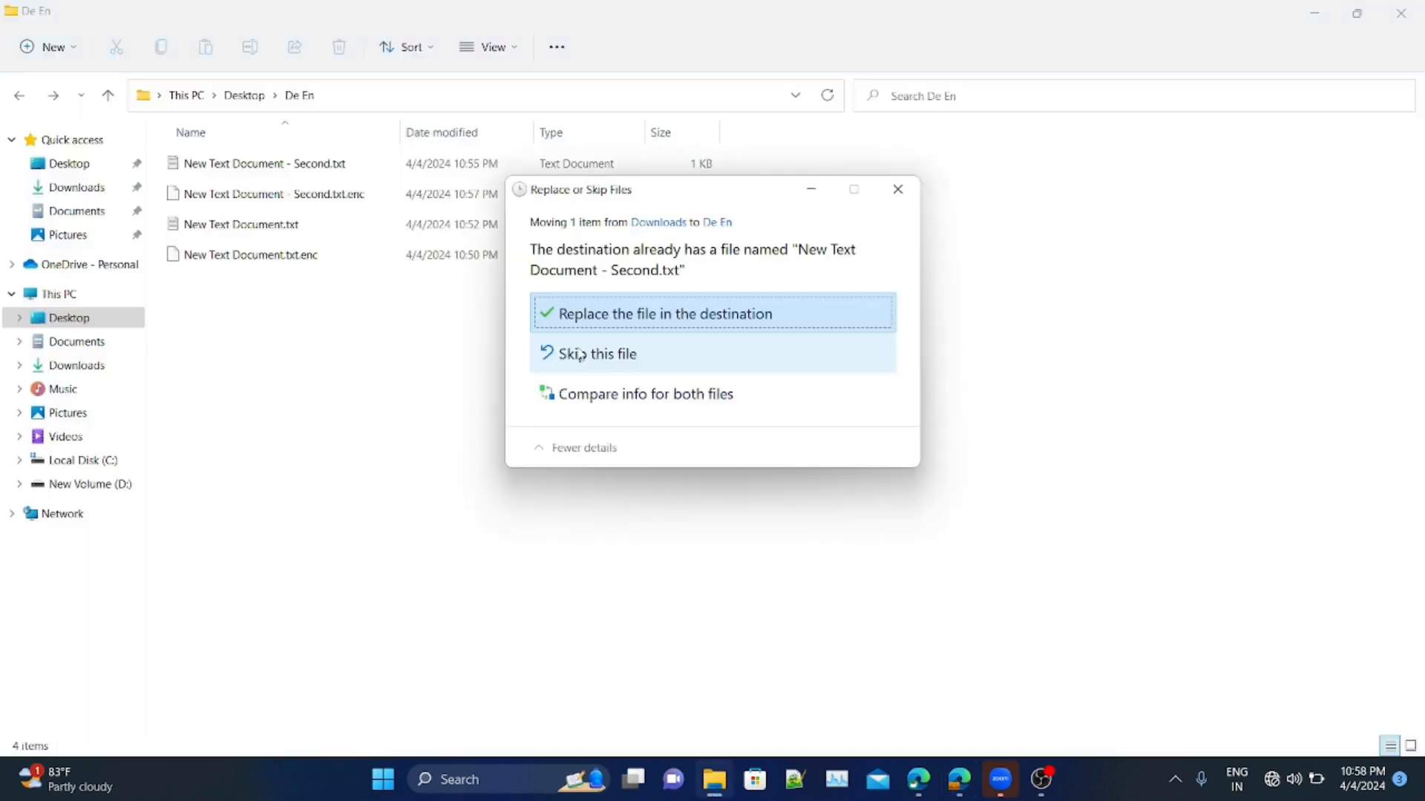
pyautogui.click(680, 330)
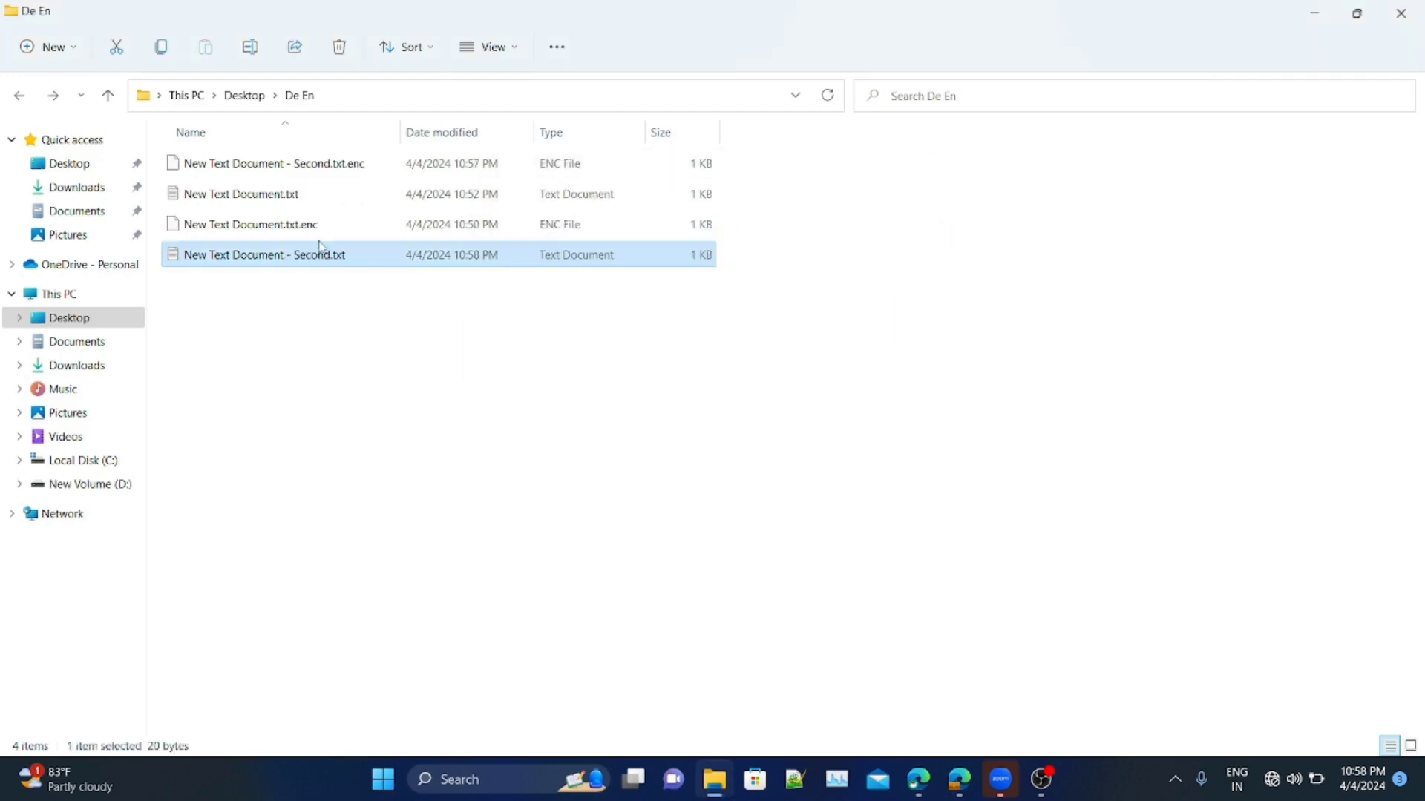
pyautogui.click(428, 135)
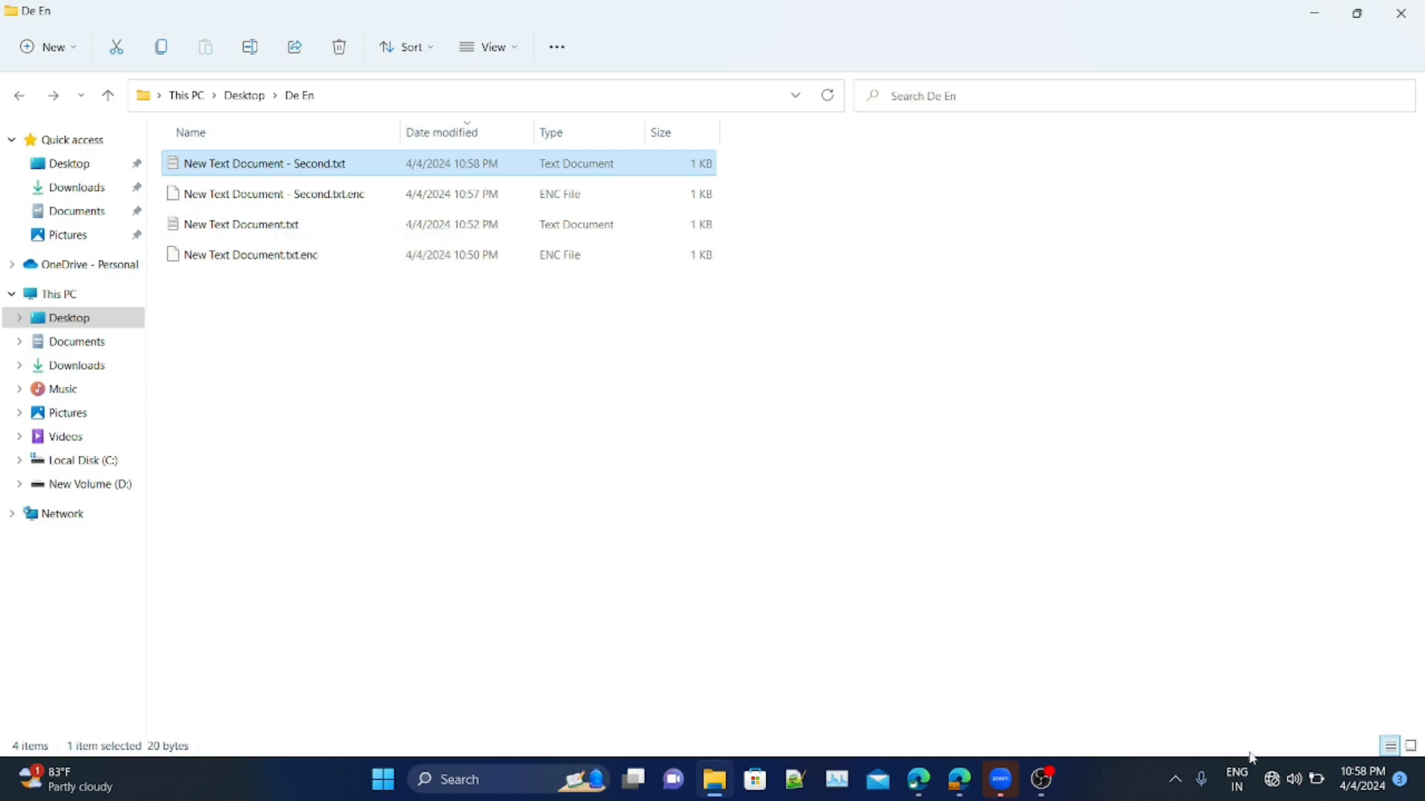
# Open the decrypted New Text Document - Second.txt in the De En folder to check its contents, and close it
pyautogui.click(349, 194)
pyautogui.click(343, 164)
pyautogui.doubleClick(343, 164)
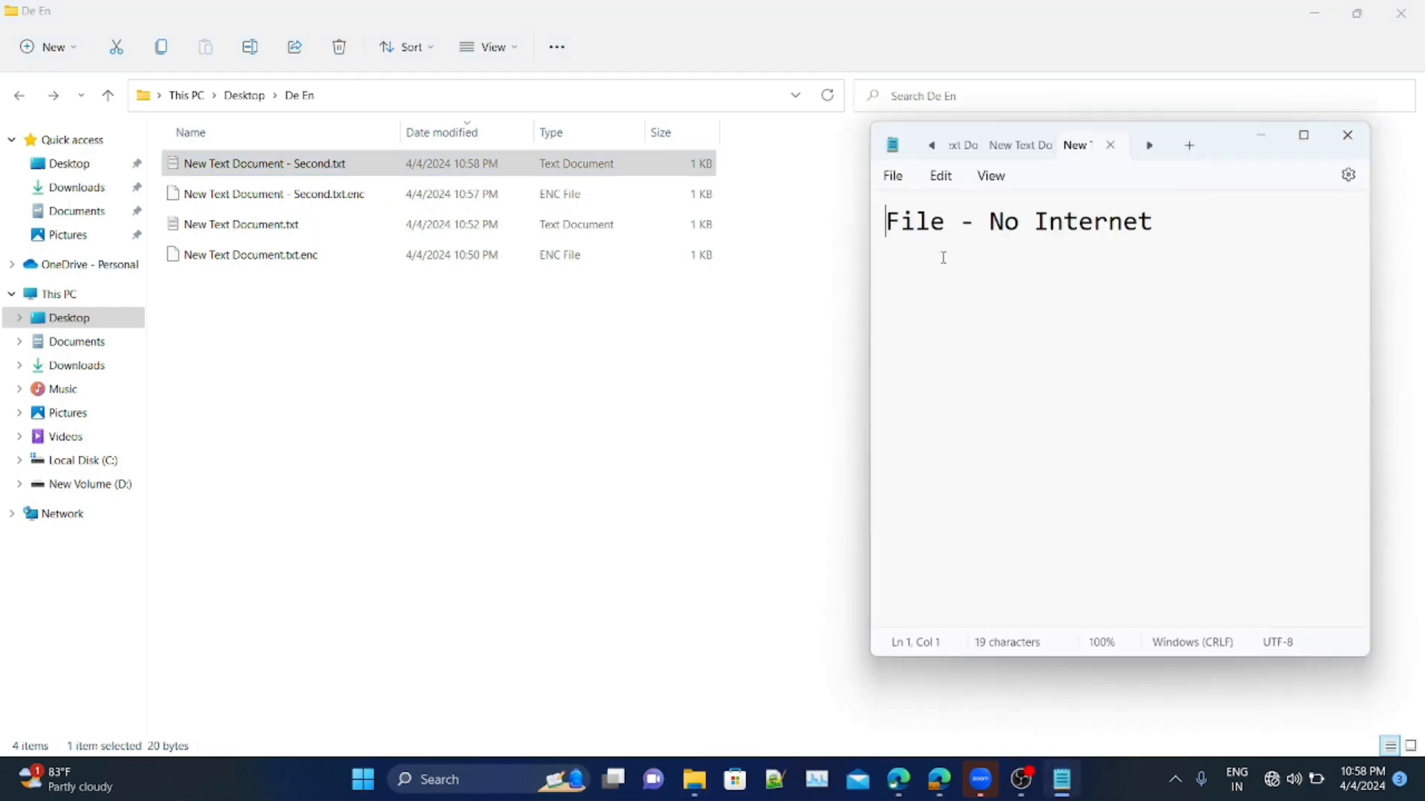
pyautogui.click(756, 363)
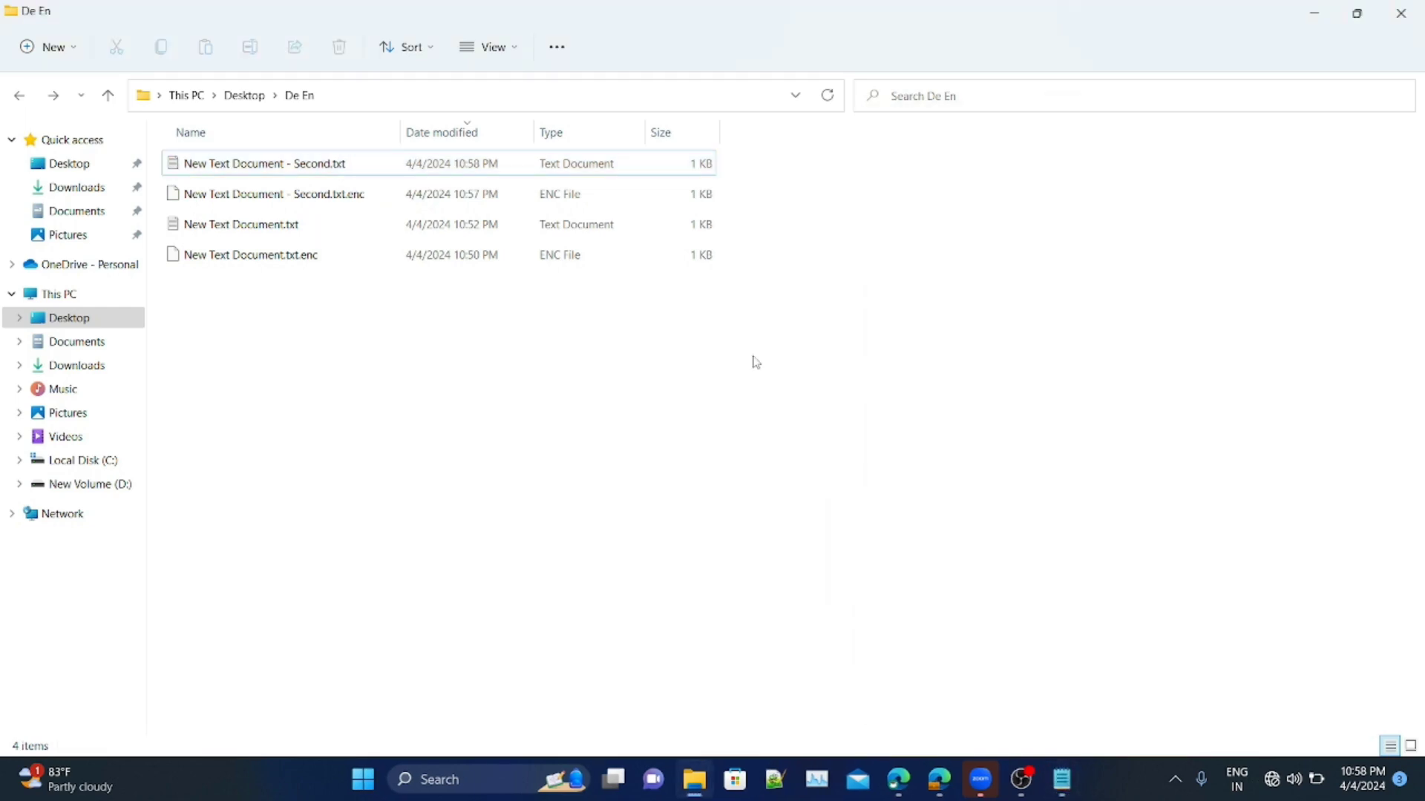